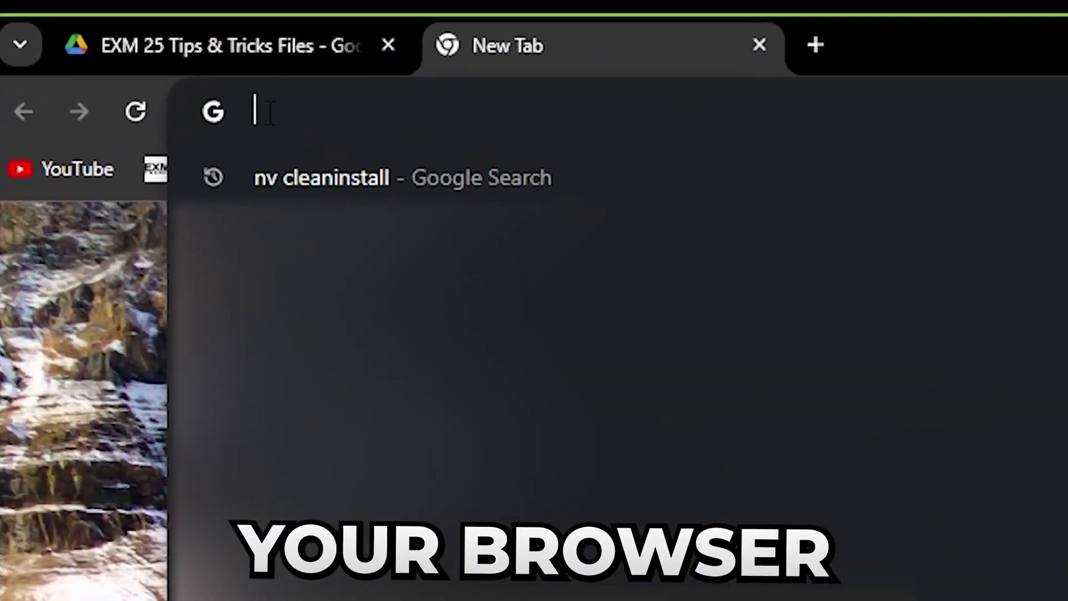
Go to discord.gg/exm to reach the EXM Tweaks free-tweaking-utility Discord channel
text(discord.gg/exm)
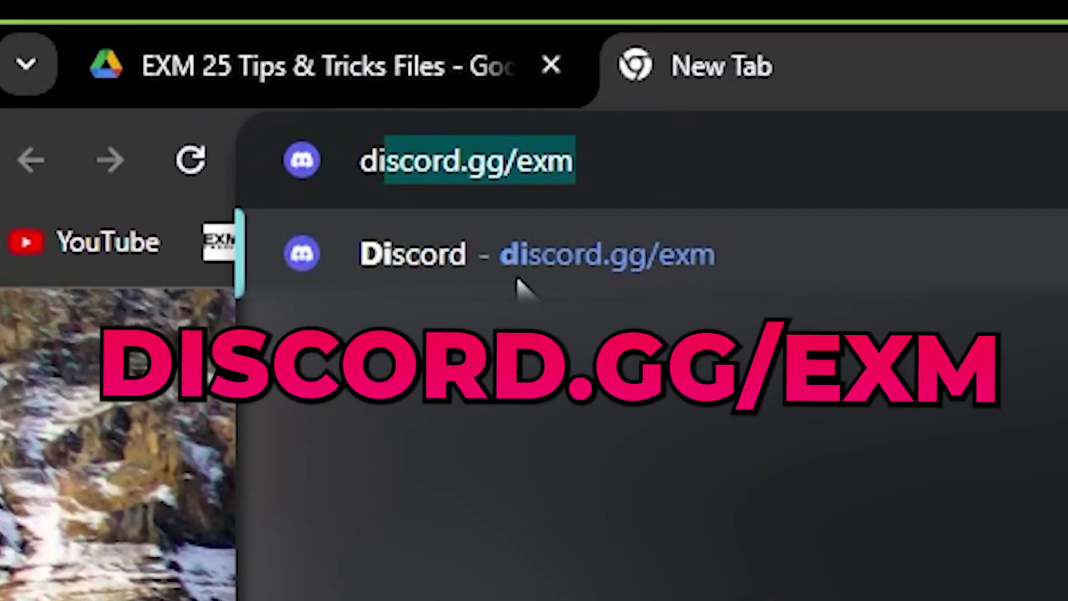
click(507, 275)
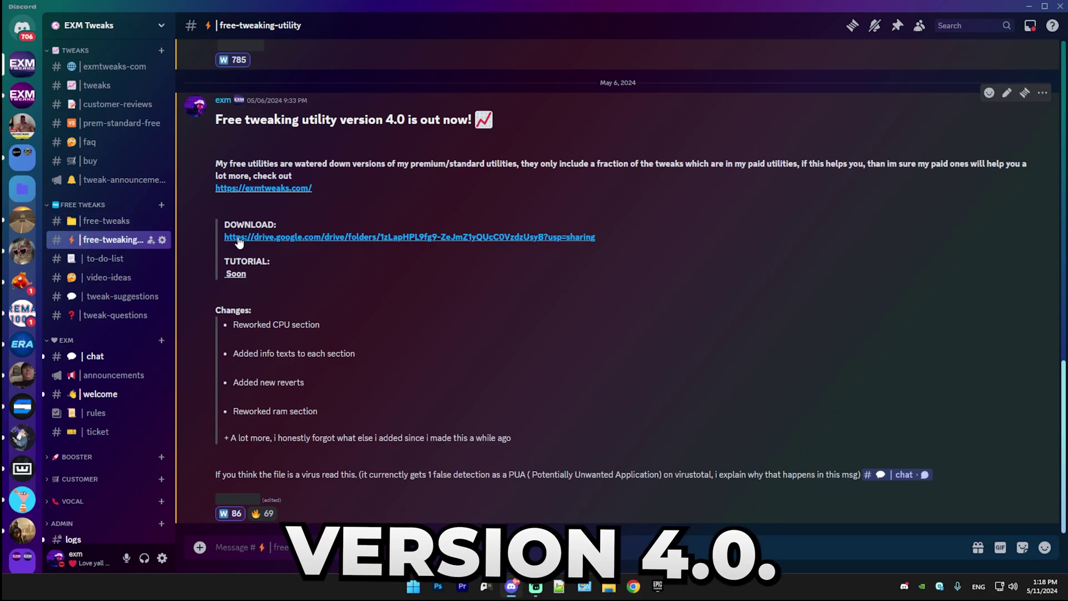
scroll(260, 242, up, 3)
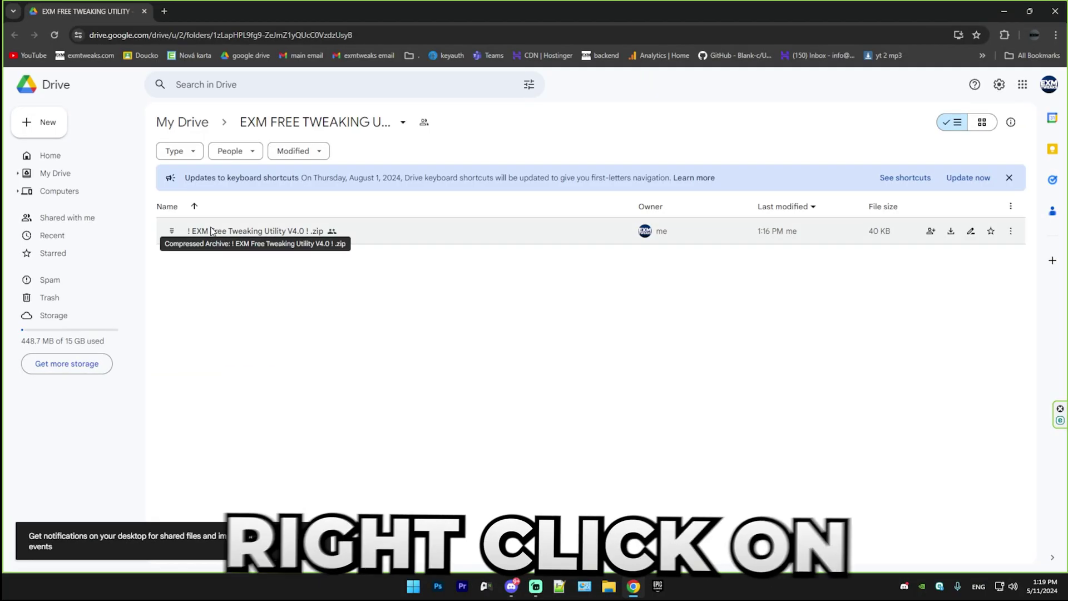
Download the EXM Free Tweaking Utility V4.0 zip from the Drive folder and open it
right_click(211, 231)
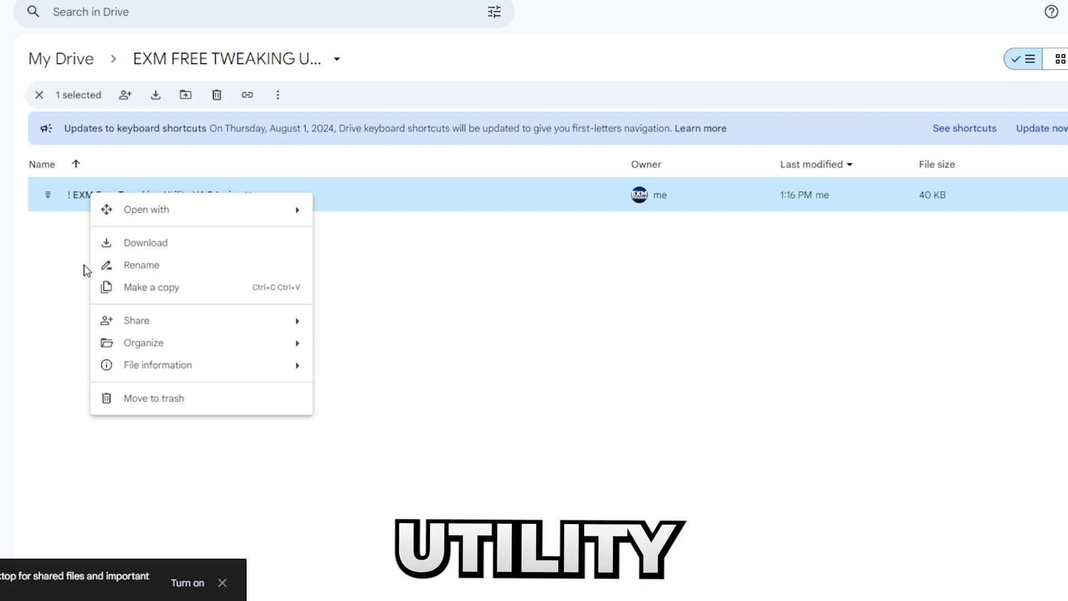
click(98, 244)
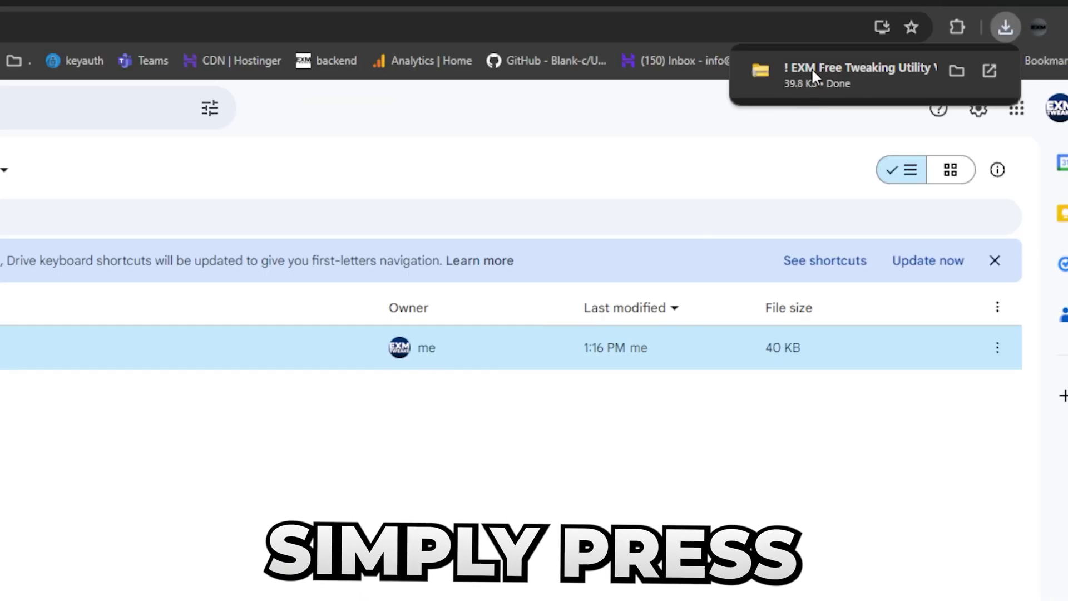
click(842, 86)
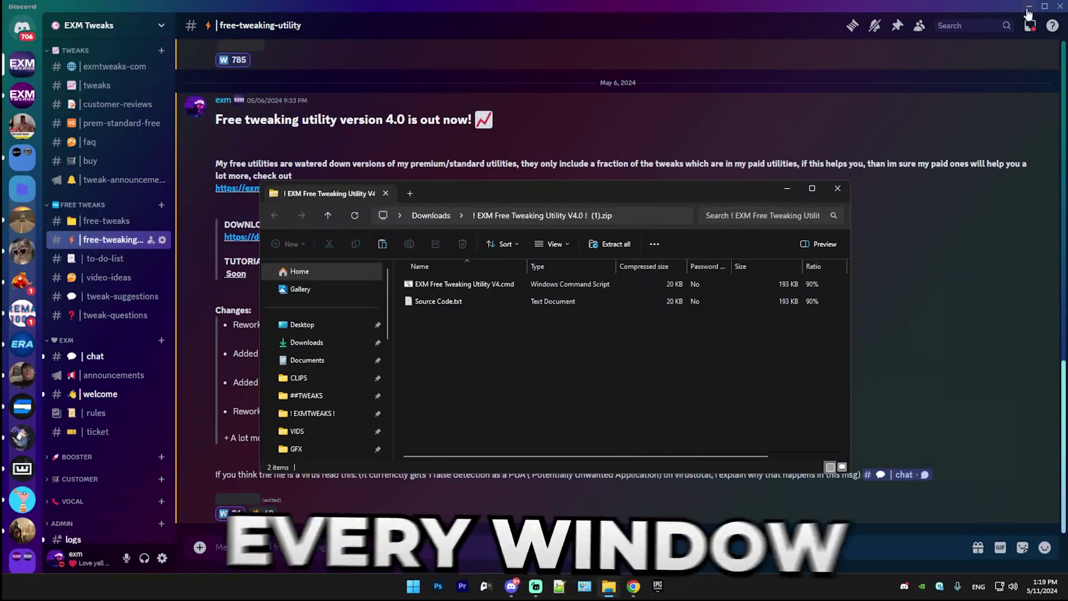
Copy V4.cmd from the zip onto the desktop and run it as administrator
click(1010, 26)
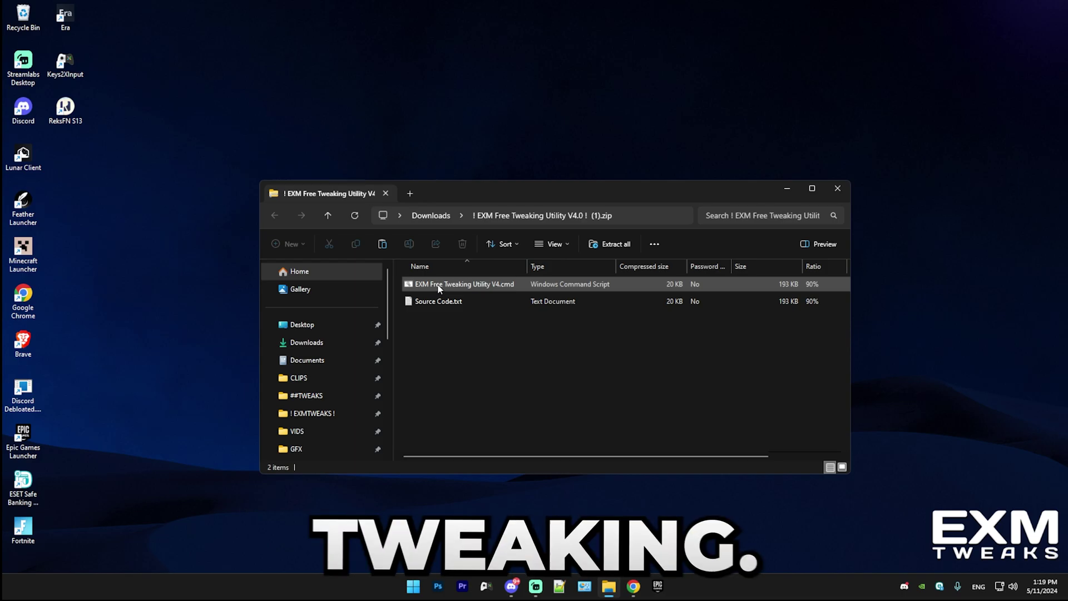
drag(435, 284, 408, 130)
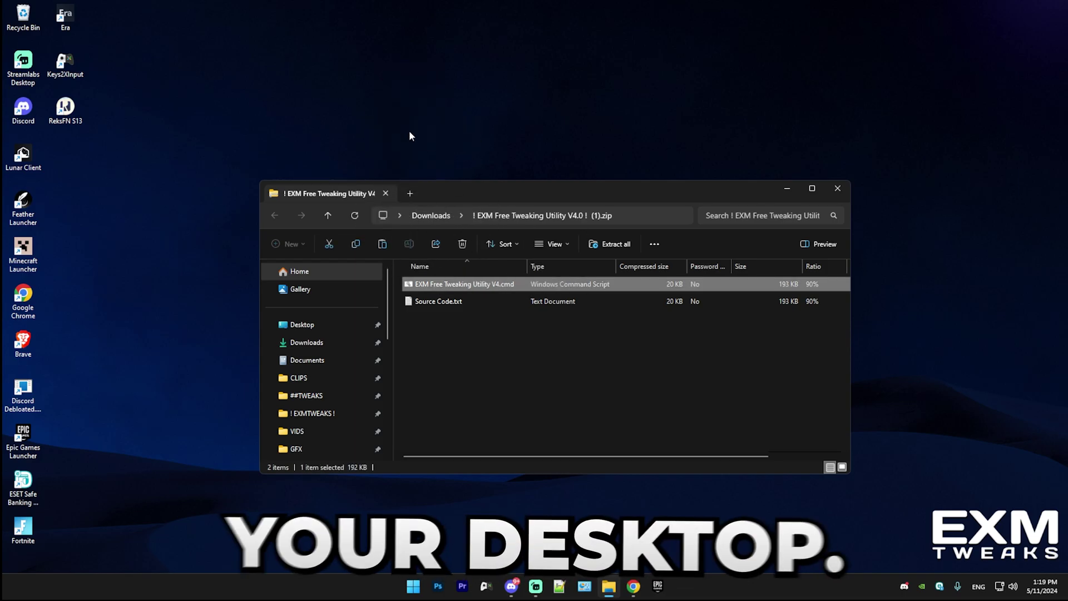
click(837, 188)
drag(445, 161, 400, 258)
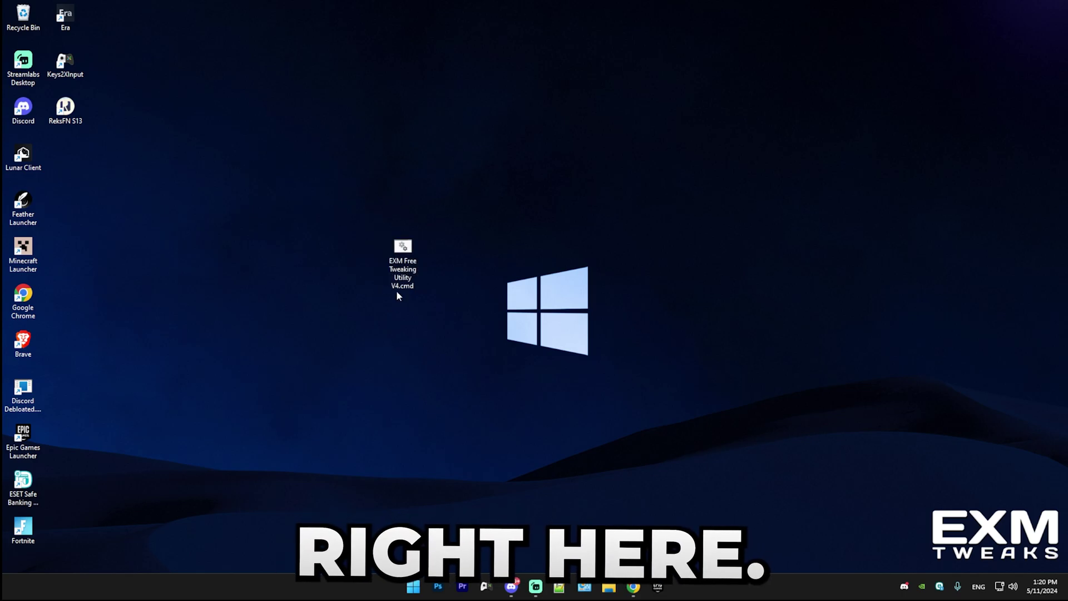
right_click(410, 254)
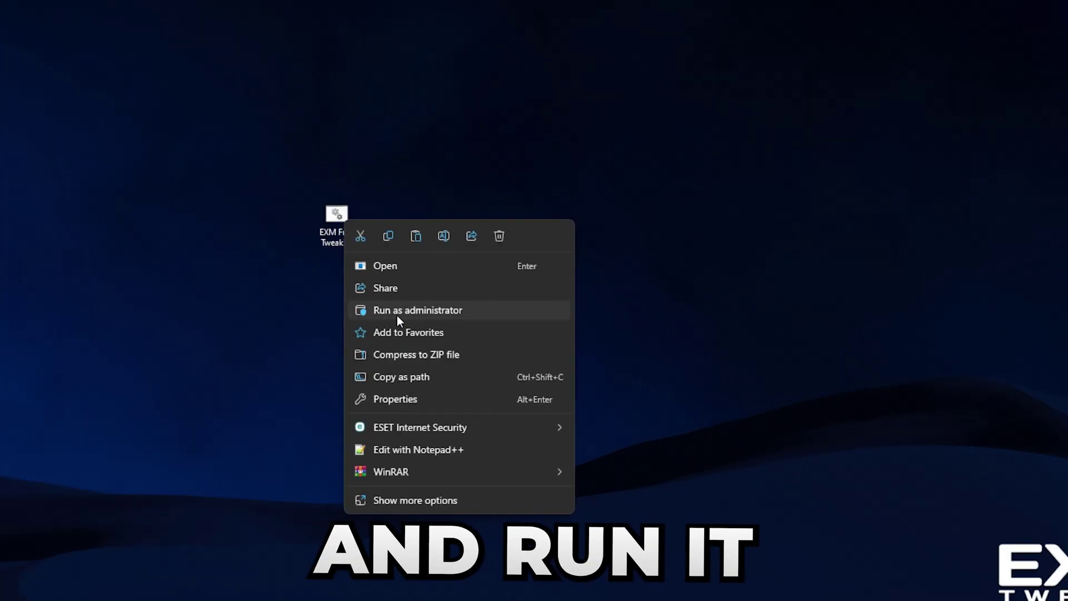
click(385, 313)
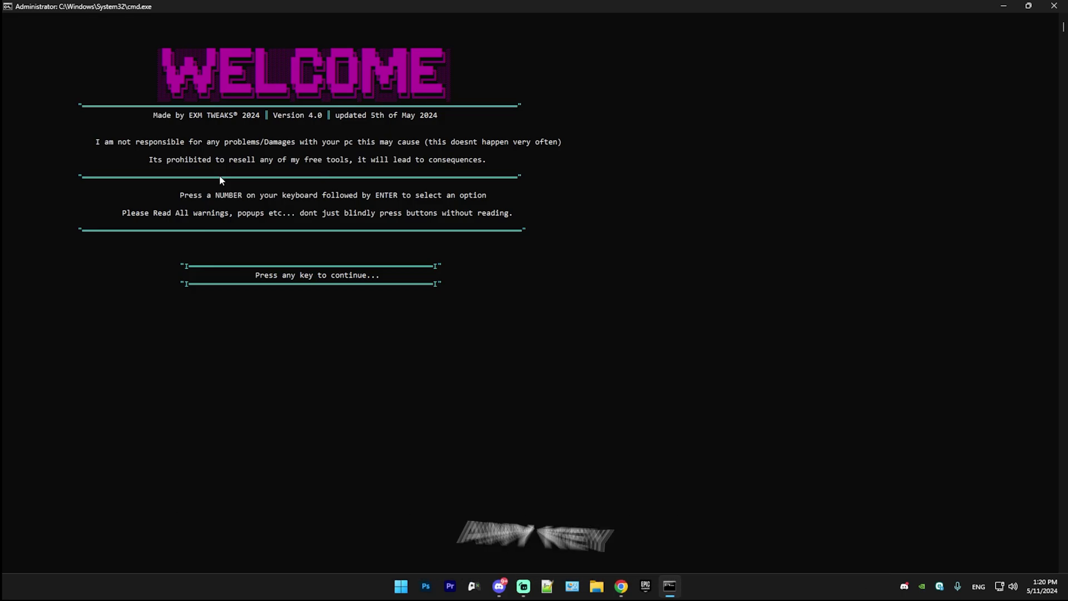
Get past the Version 4.0 welcome screen and create a system restore point
key(Return)
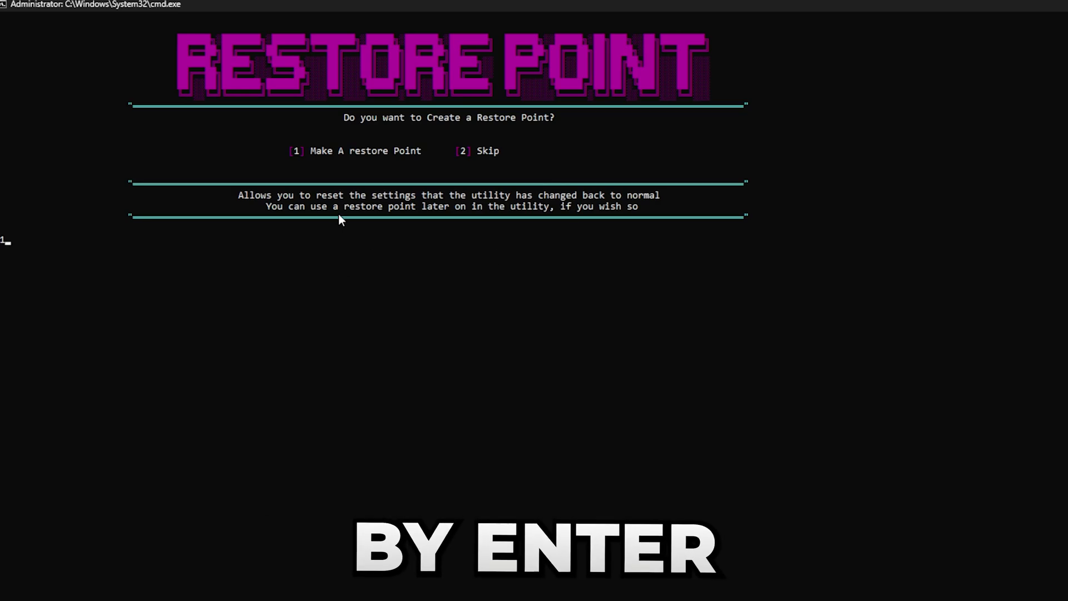
key(Return)
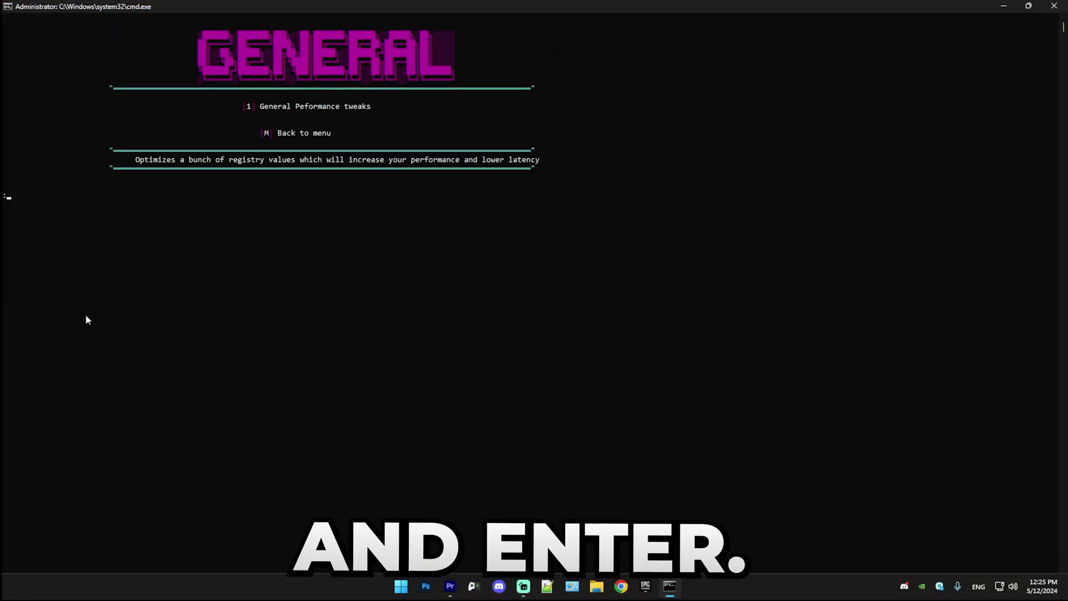
key(Return)
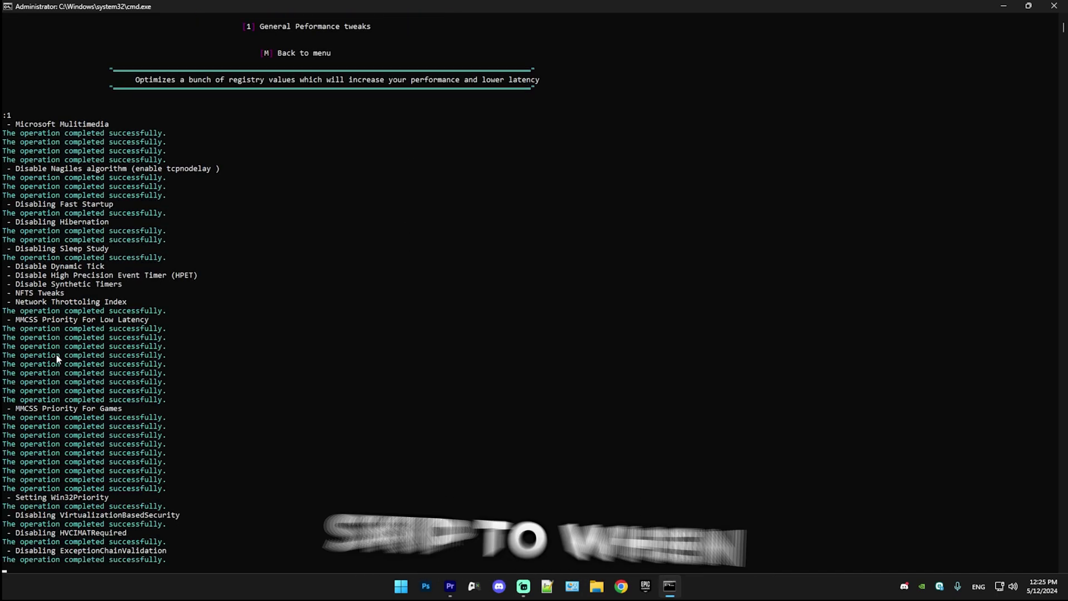
Run the General Performance registry tweaks, then go back to the main menu
key(Return)
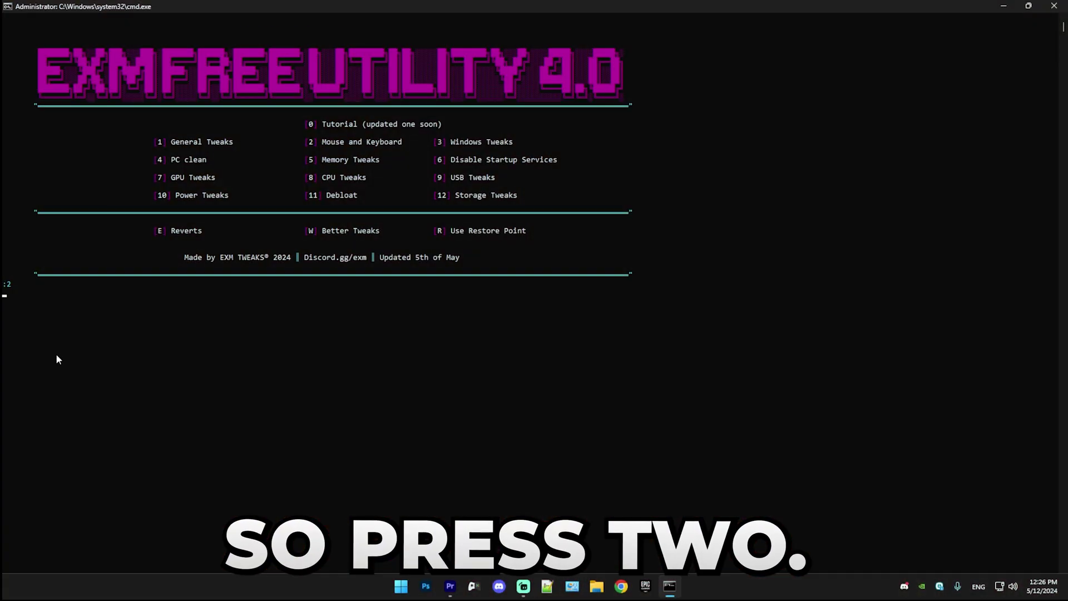
Apply the mouse and keyboard registry optimizations
text(2)
key(Return)
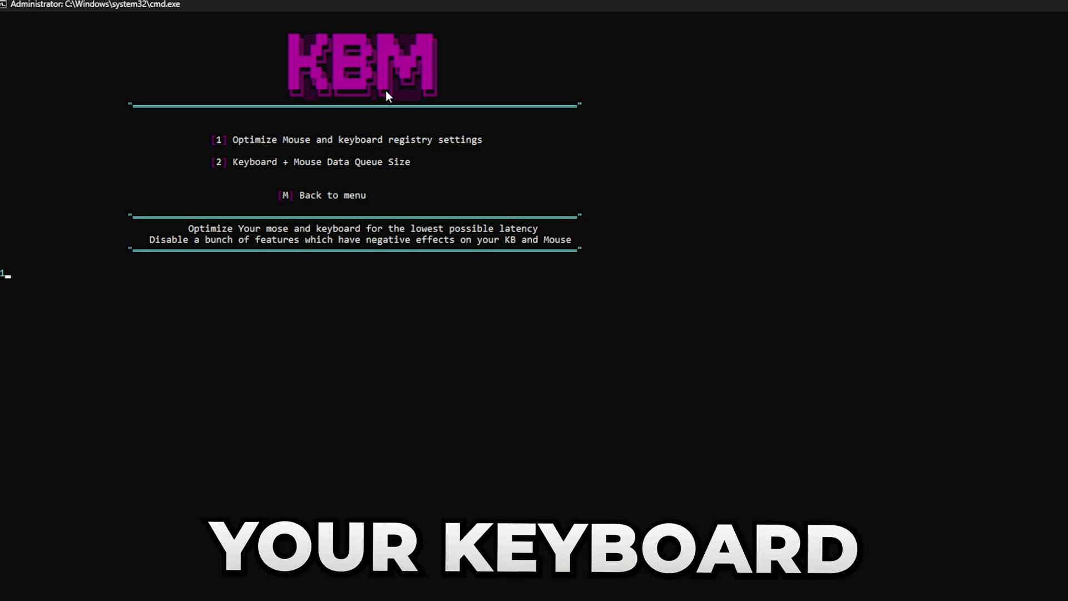
key(Return)
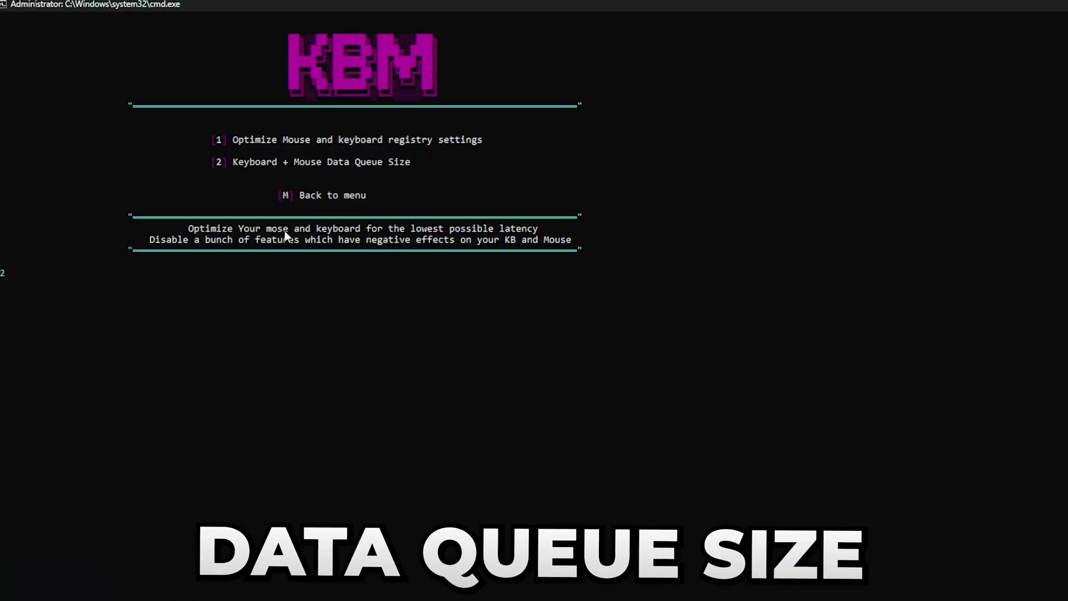
Check the CPU model in Task Manager, then set the data queue size to 14
key(Return)
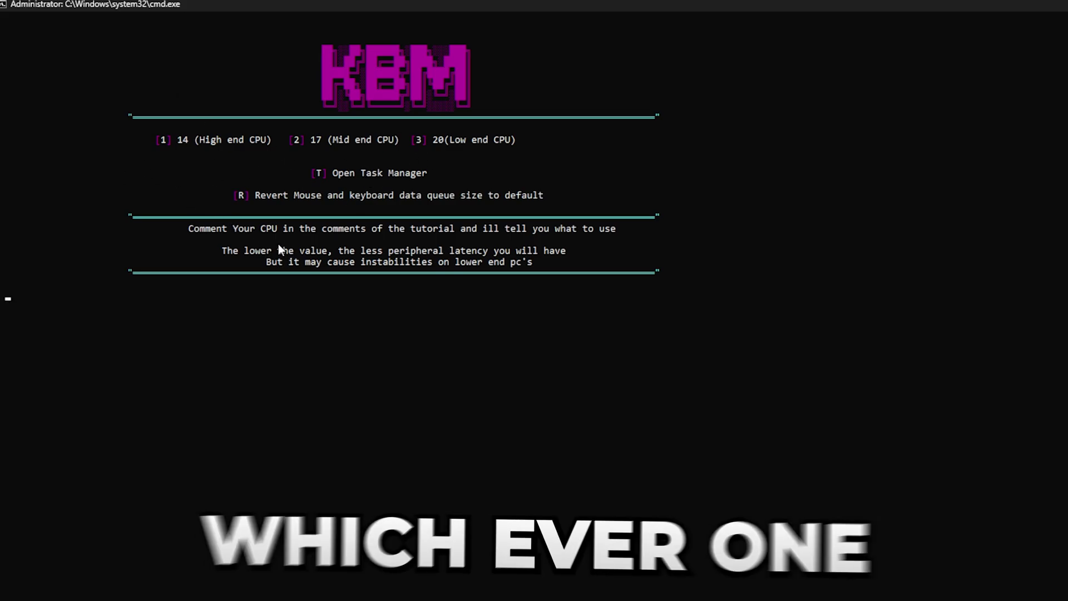
text(t)
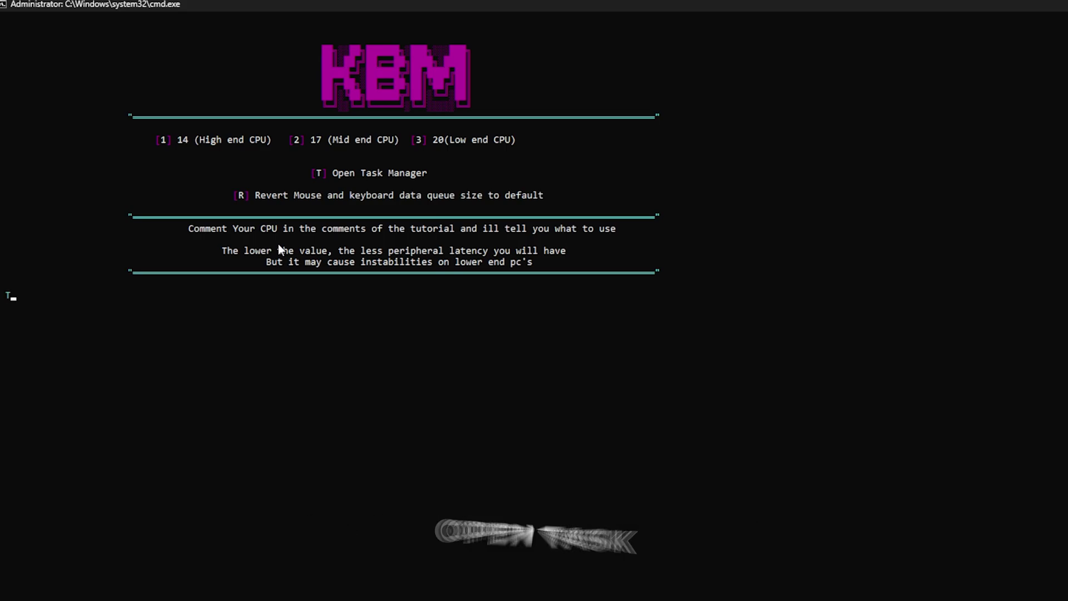
key(Return)
click(406, 274)
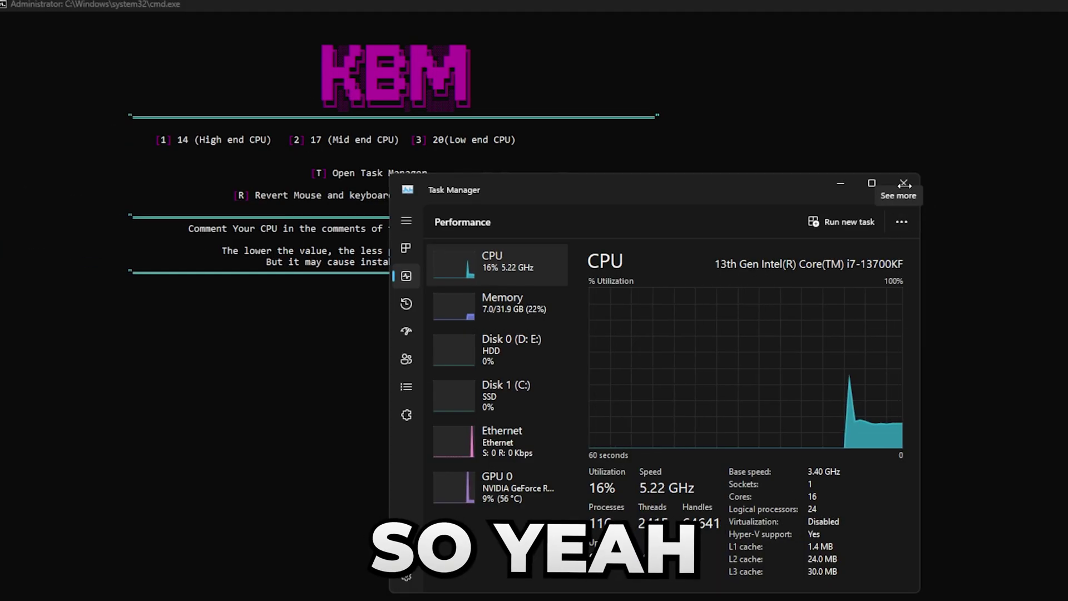
click(614, 361)
text(1)
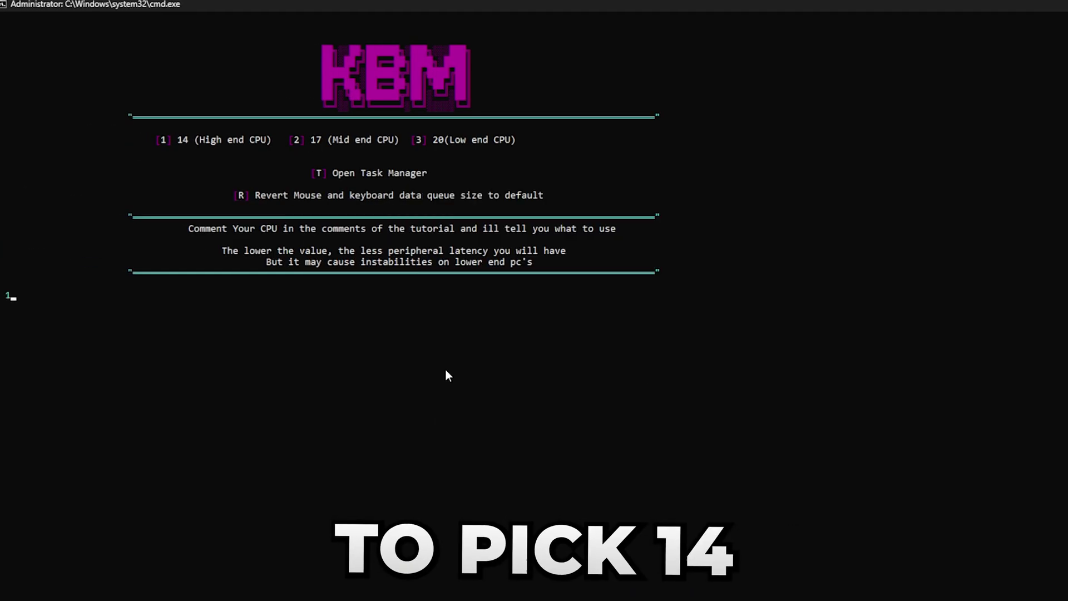
key(Return)
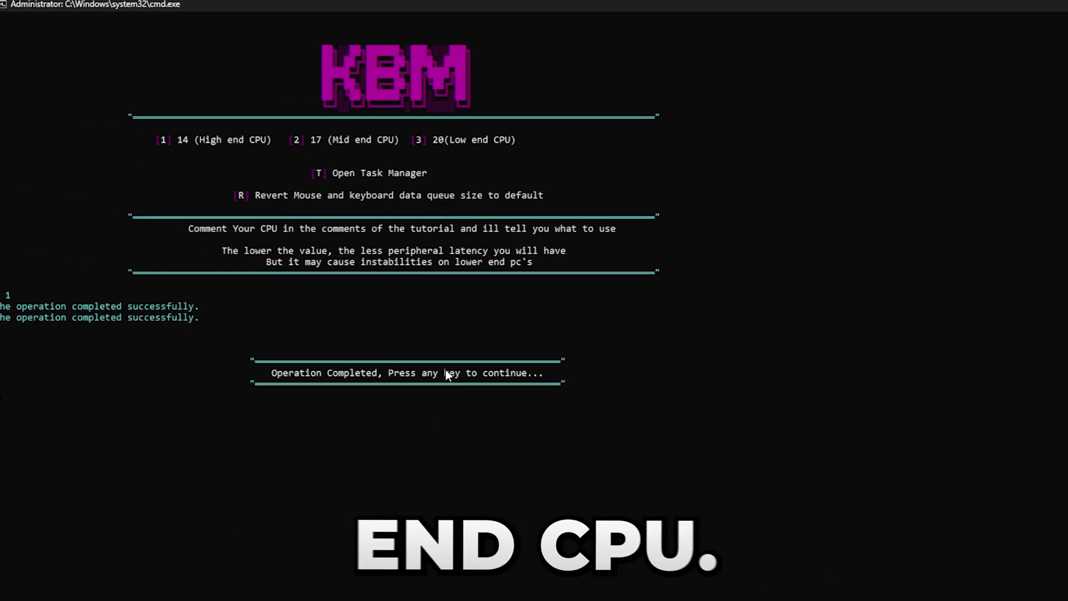
key(Return)
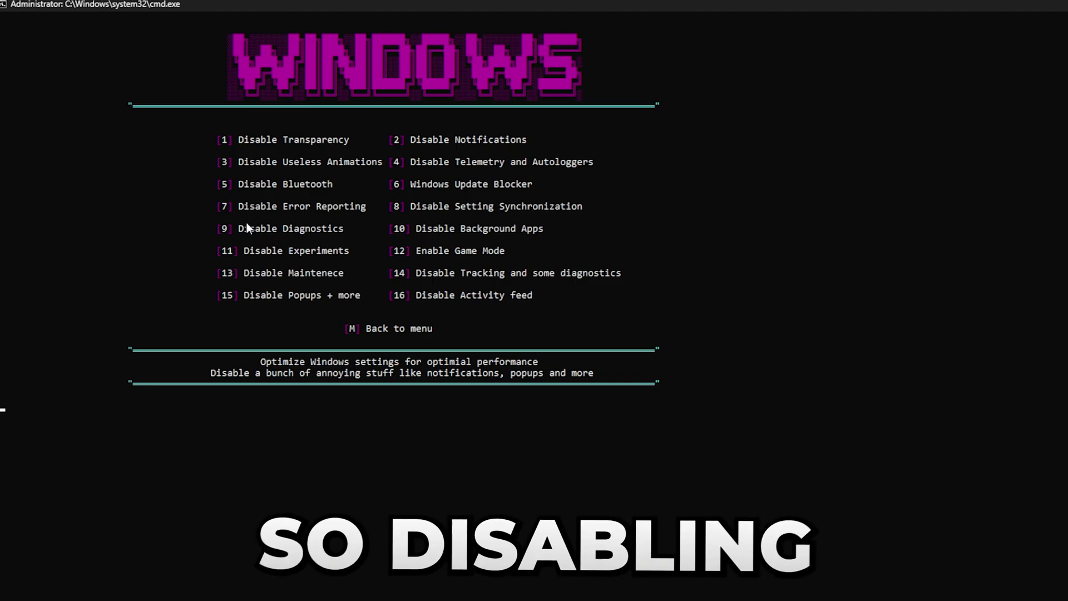
Disable Windows transparency effects, then turn off Windows notifications
text(1)
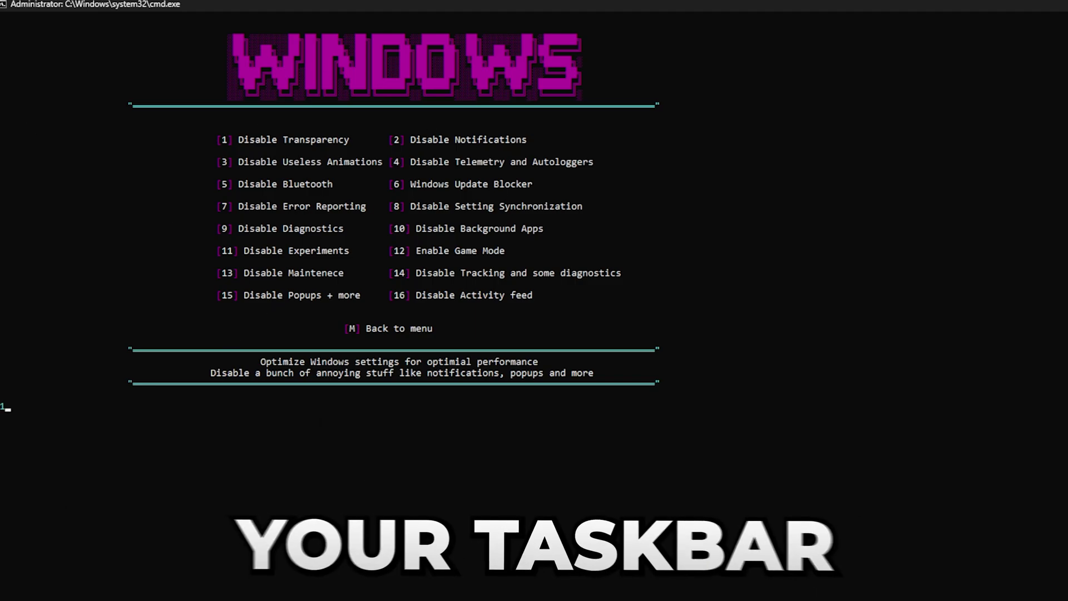
key(Return)
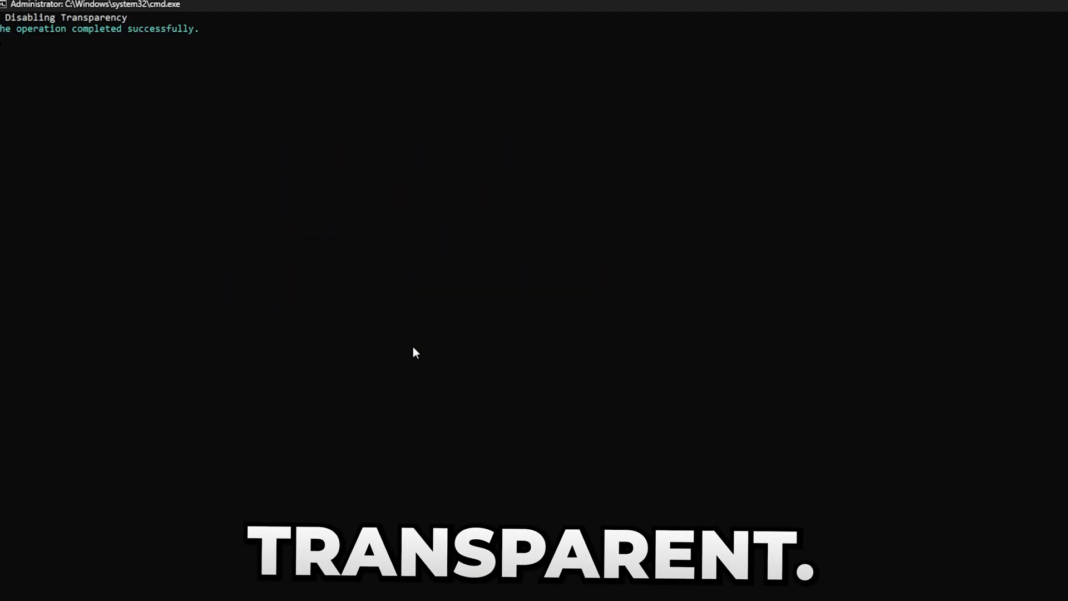
key(Return)
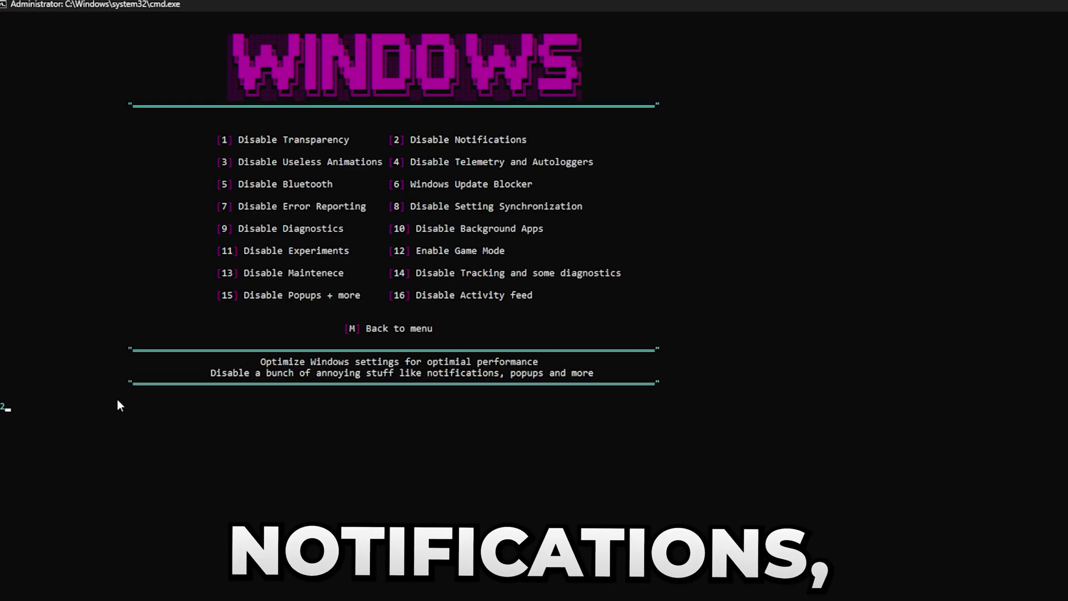
key(Return)
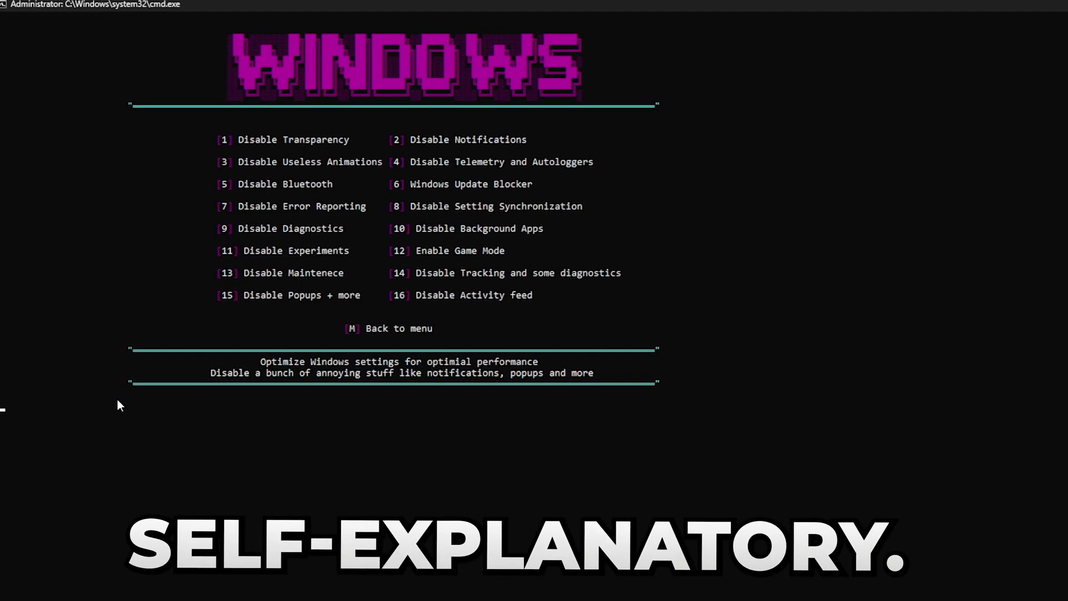
Run option 3 to disable useless animations, leaving most visual effects unchecked under Custom
text(3)
key(Return)
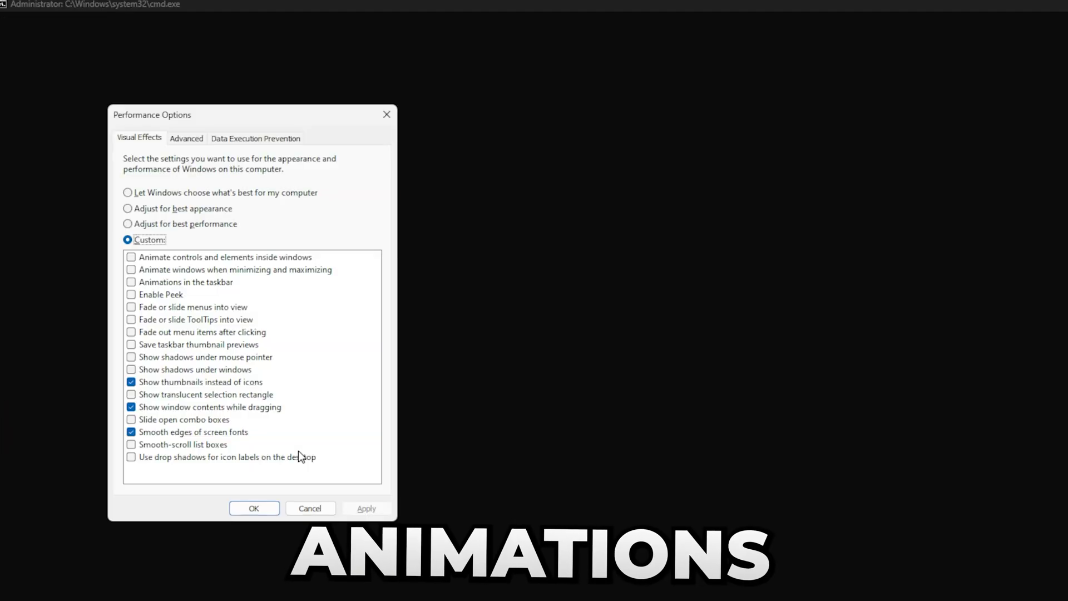
drag(262, 113, 532, 128)
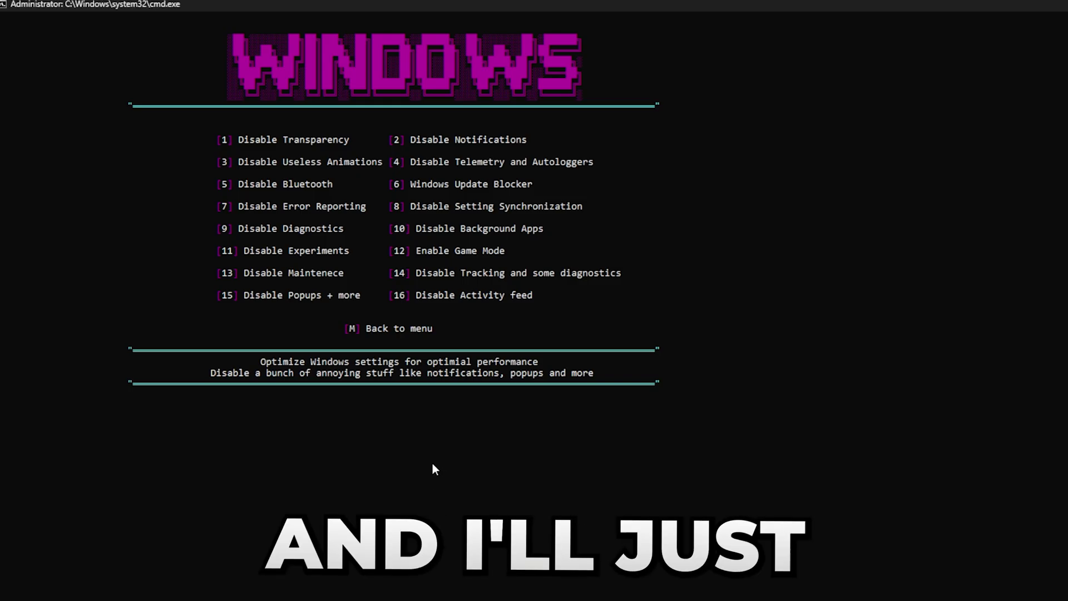
Run the telemetry and autologgers tweak, pausing the output to review its error lines
key(4)
click(1, 457)
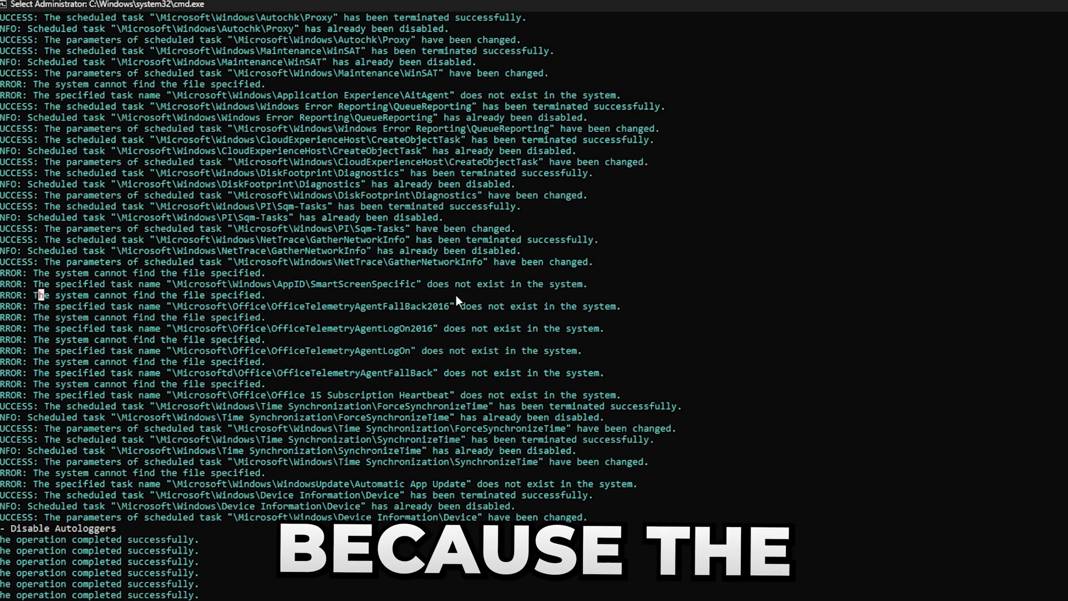
drag(455, 301, 588, 298)
click(607, 306)
scroll(607, 306, down, 5)
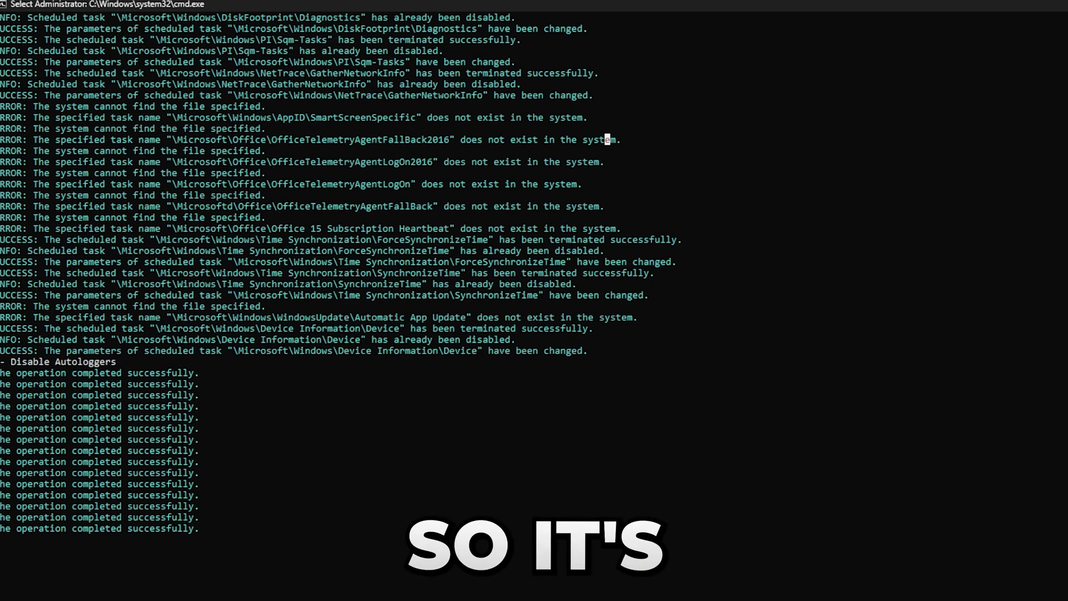
key(Escape)
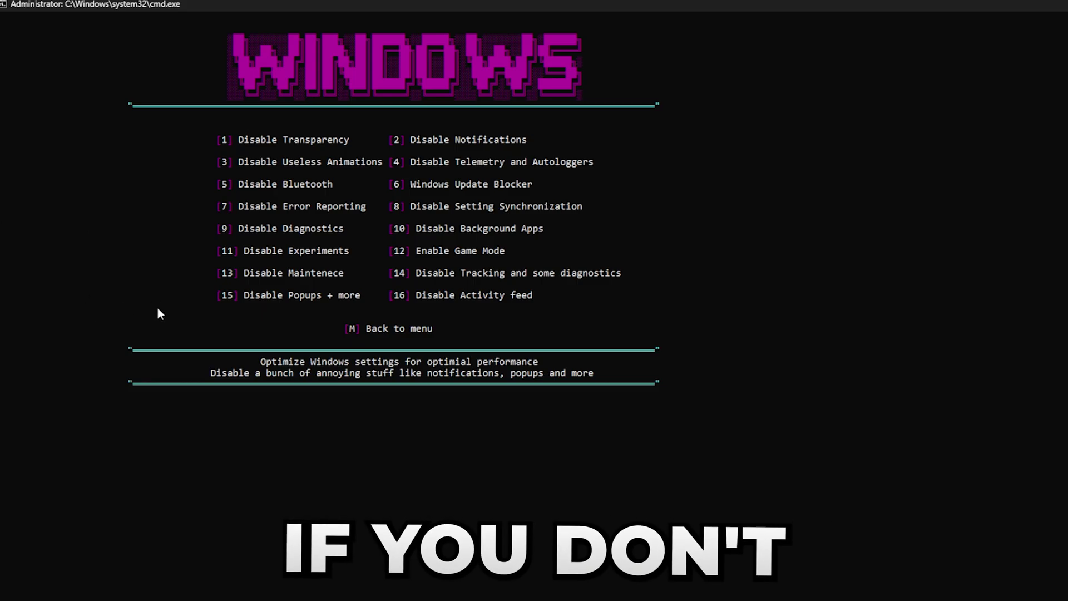
Look over the Reverts list from the main menu, then head back
text(5)
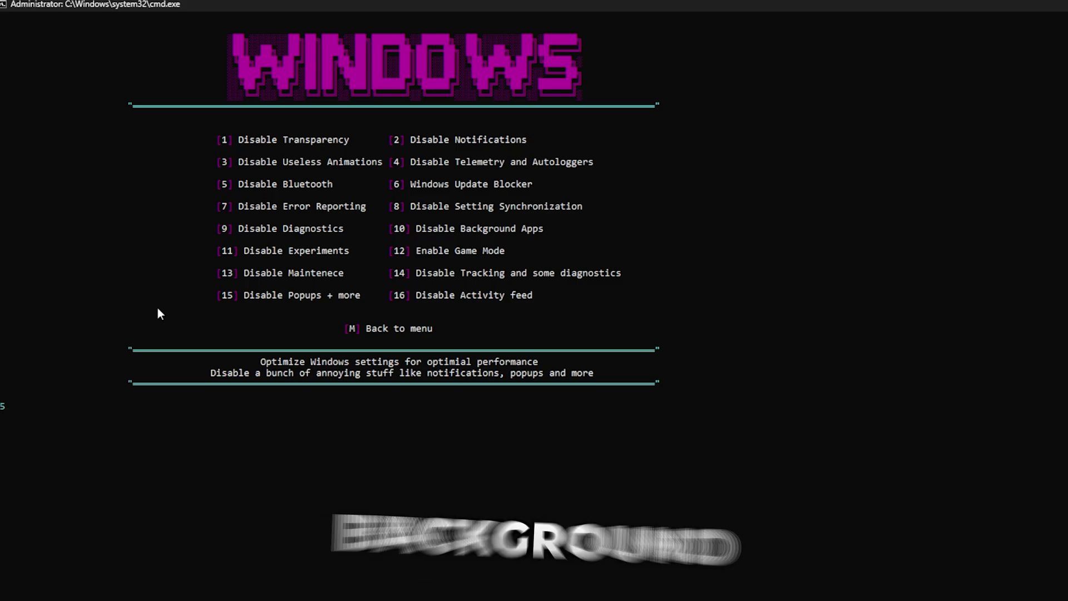
key(Return)
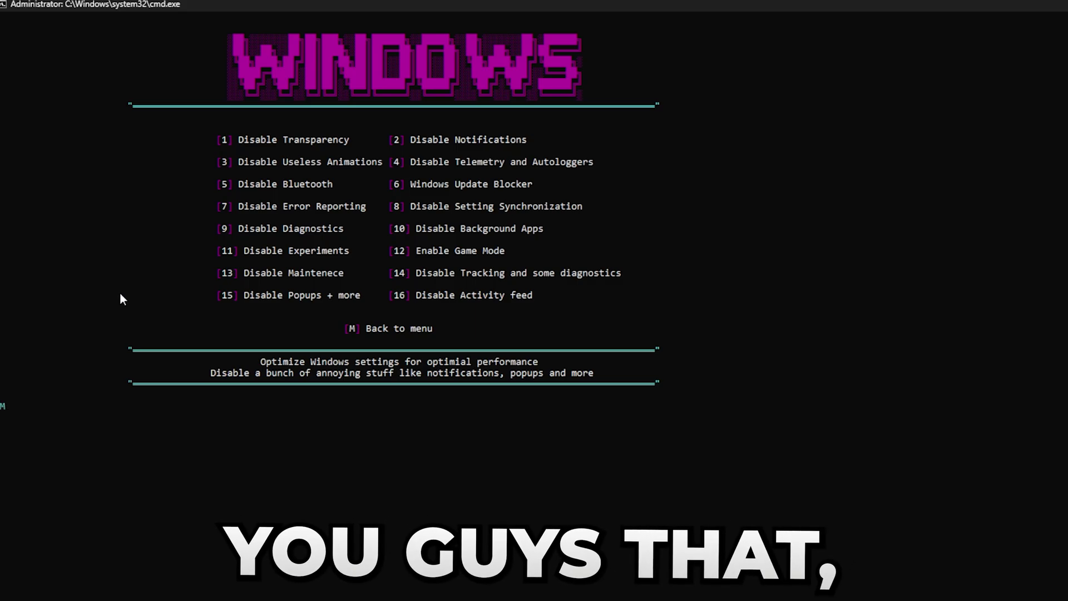
text(M)
key(Return)
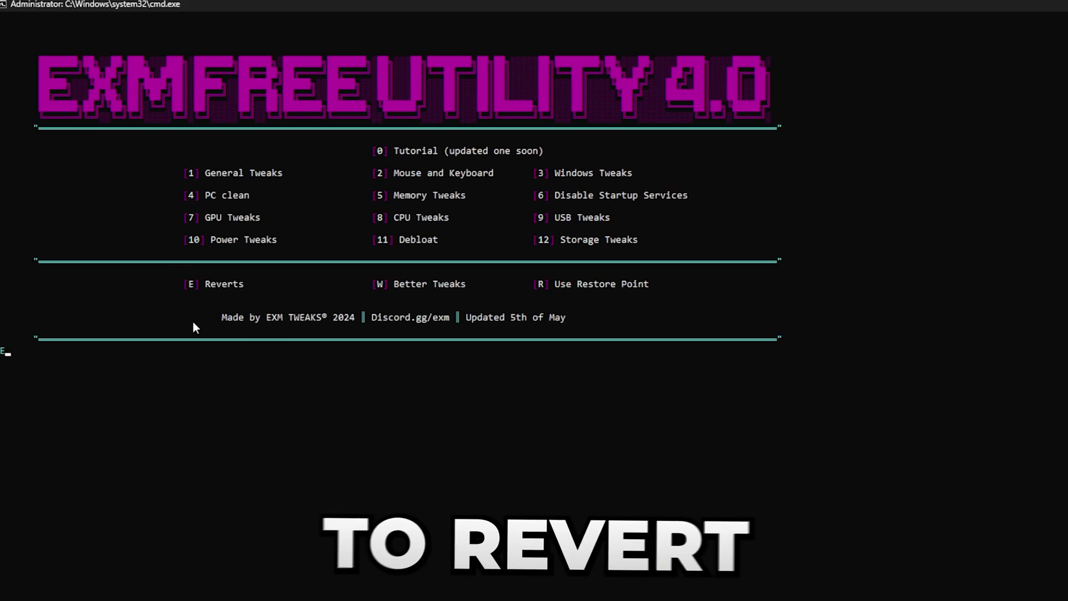
text(E)
key(Return)
drag(302, 167, 617, 362)
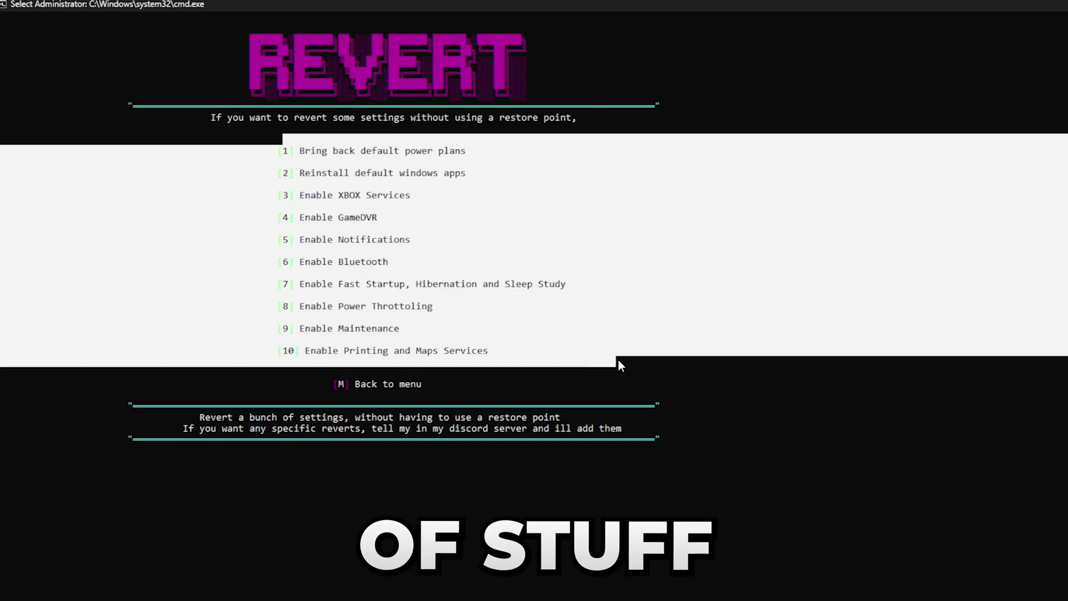
text(M)
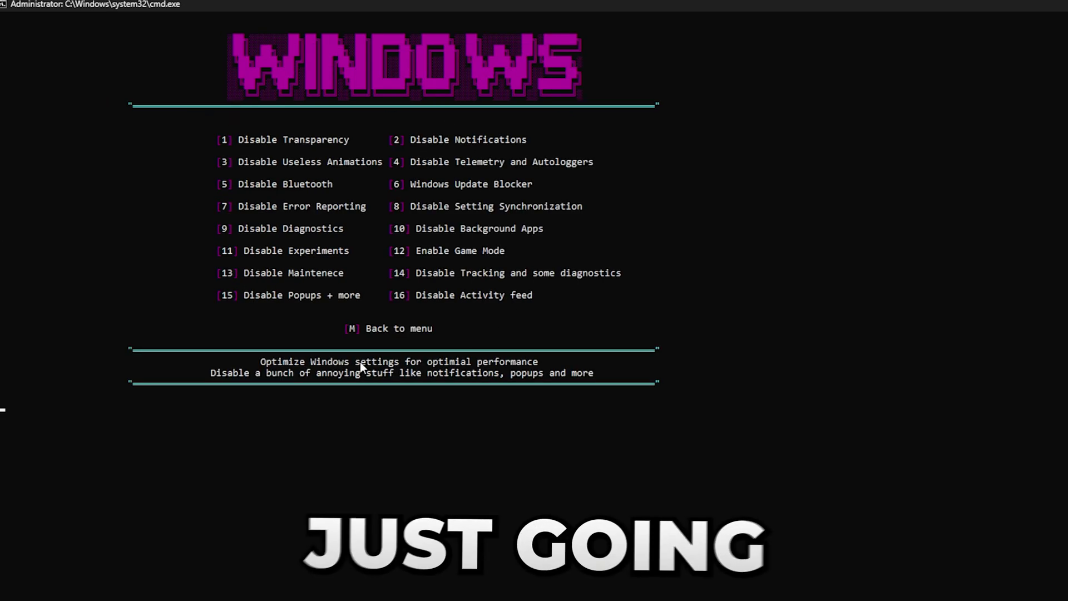
Run option 5 to disable Bluetooth and return to the Windows tweaks menu
text(5)
key(Return)
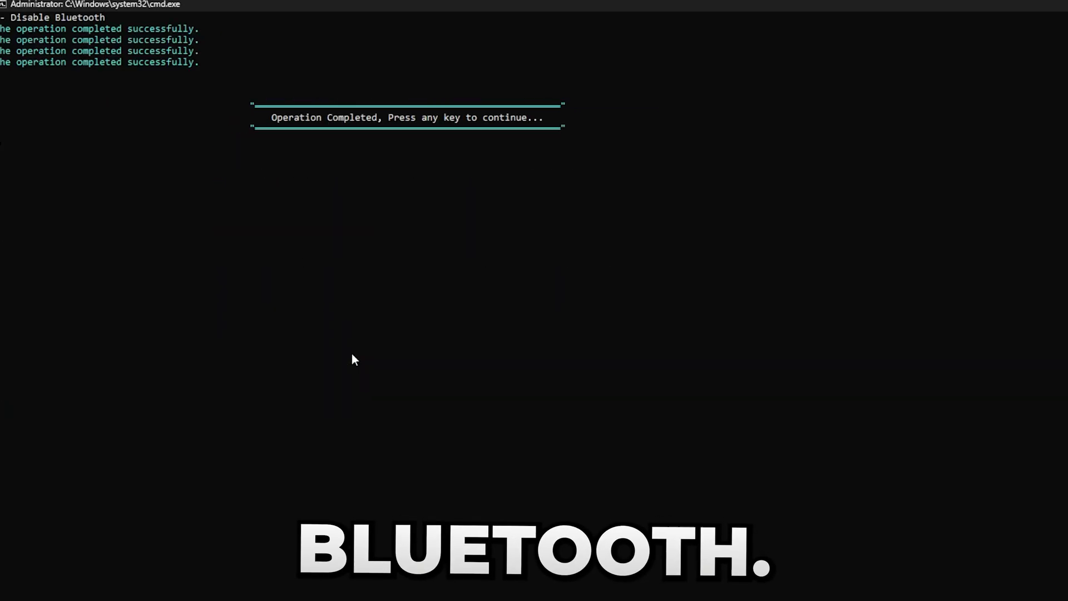
key(Return)
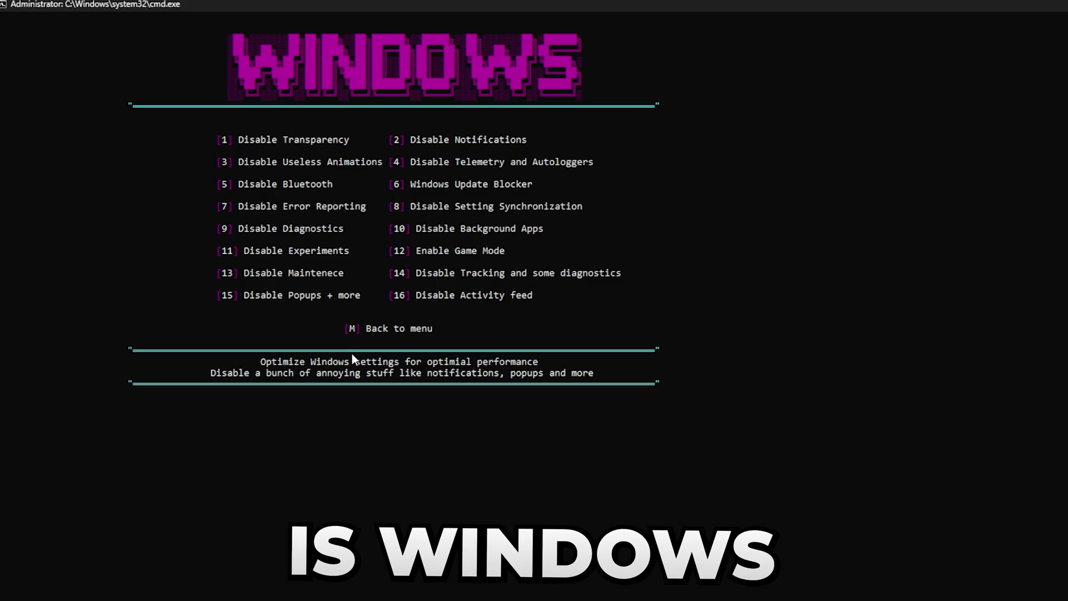
Through option 6's Update Blocker, disable updates with services protected, apply, and close it
text(6)
key(Return)
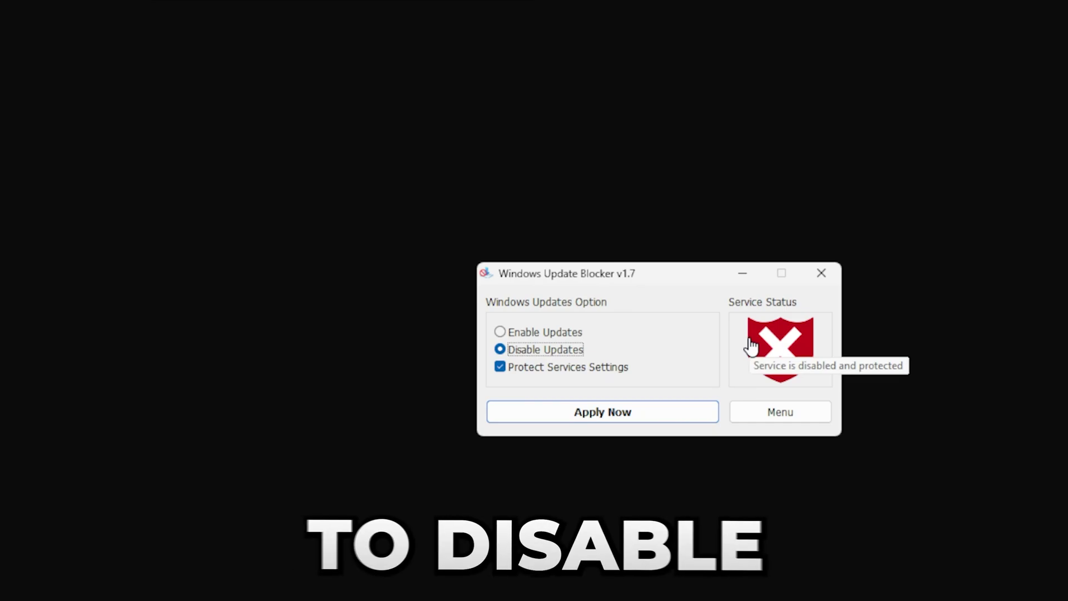
click(526, 333)
click(501, 349)
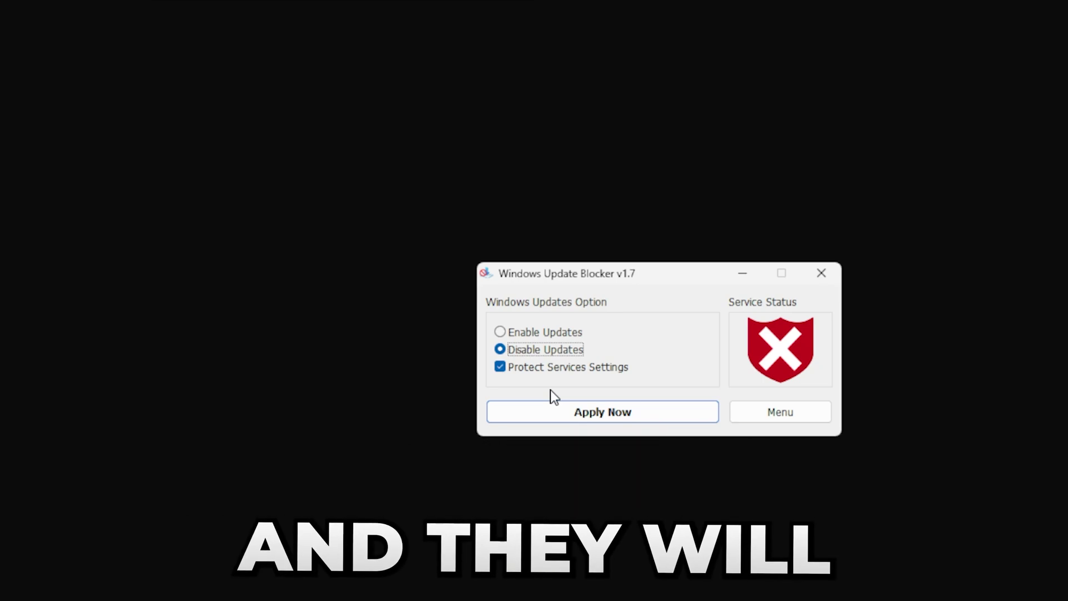
click(575, 405)
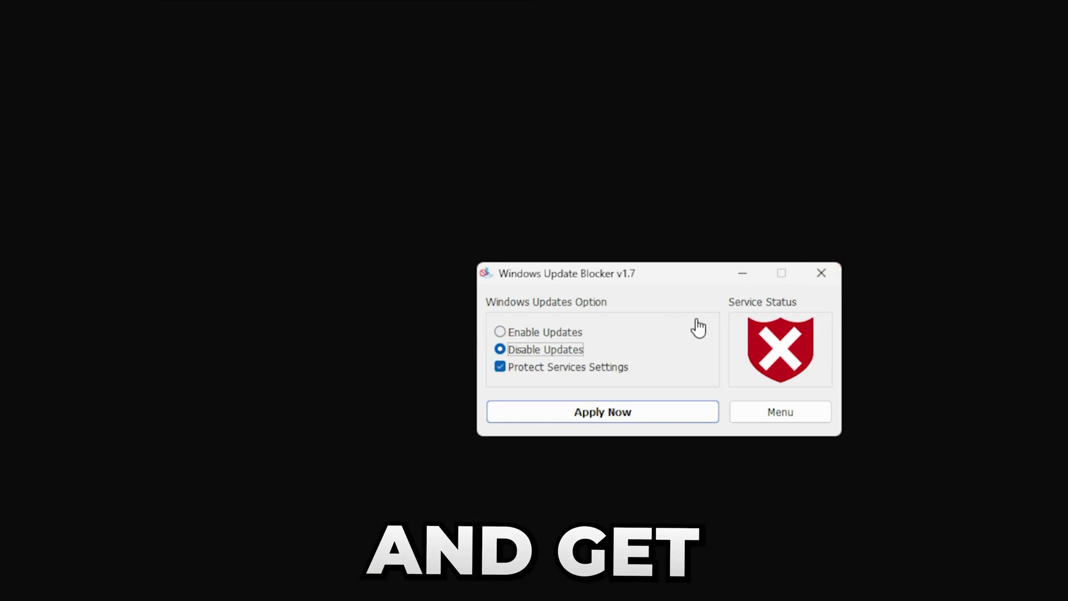
key(alt+F4)
Disable error reporting (option 7) and setting synchronization (option 8)
text(7)
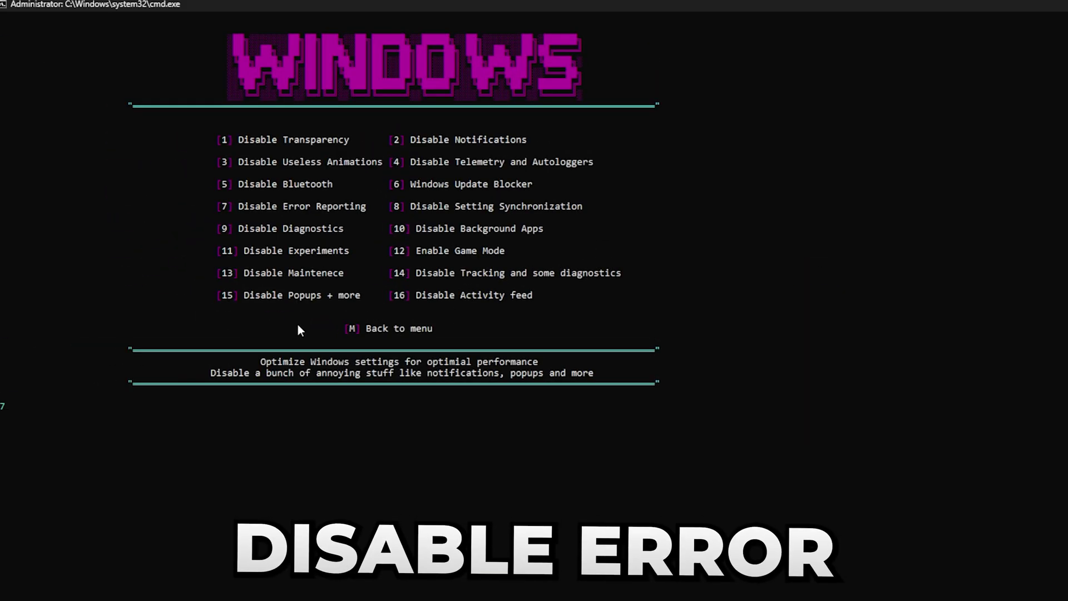
key(Return)
key(Return)
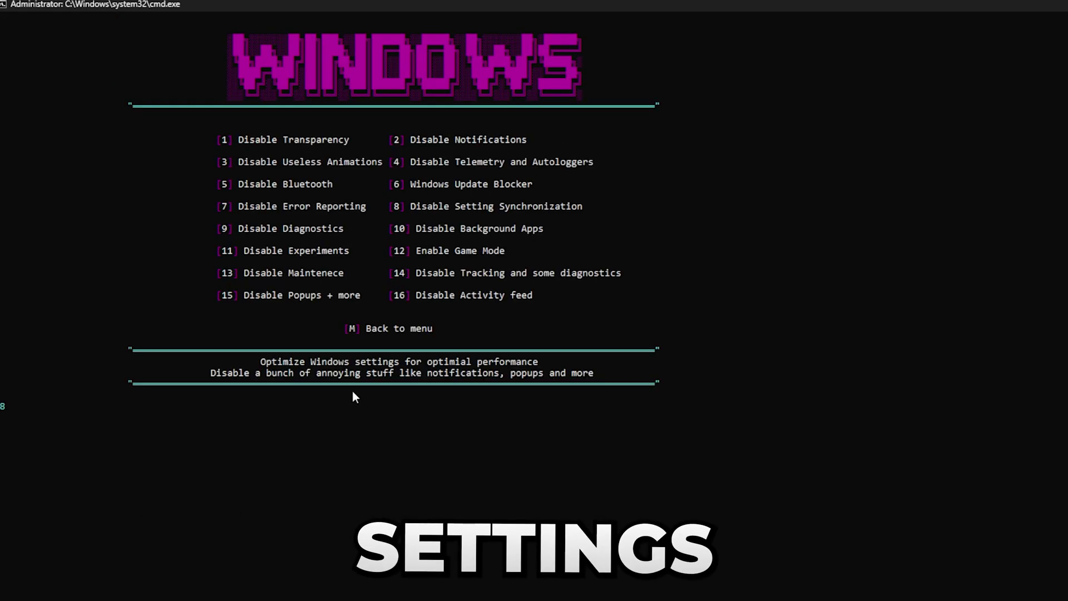
text(8)
key(Return)
key(Return)
text(8)
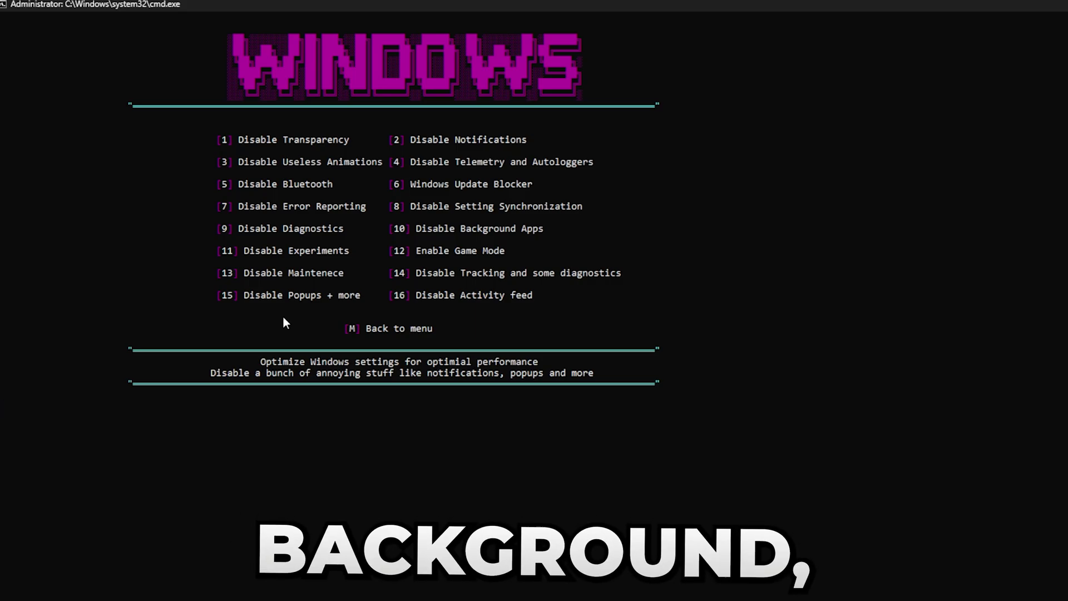
Disable diagnostic services (9), background apps (10) and Windows Insider experiments
text(9)
key(Return)
key(Return)
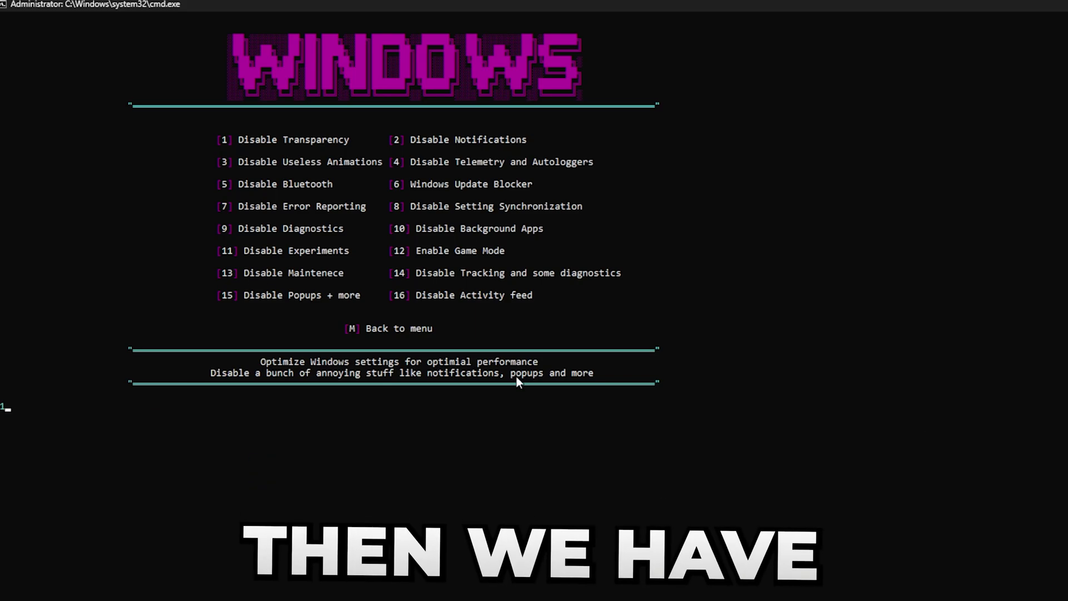
text(10)
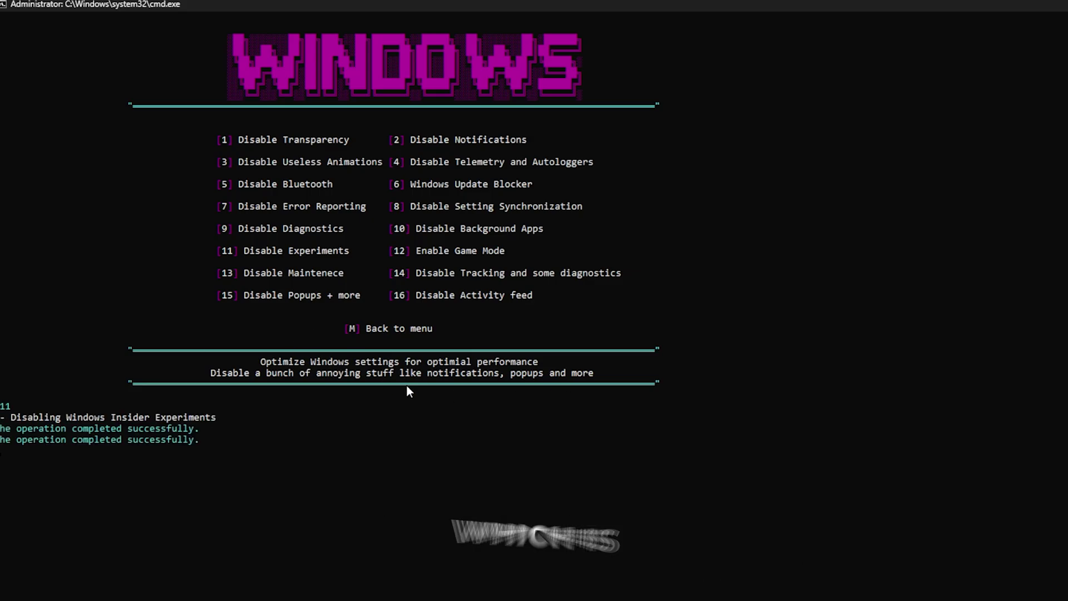
key(Return)
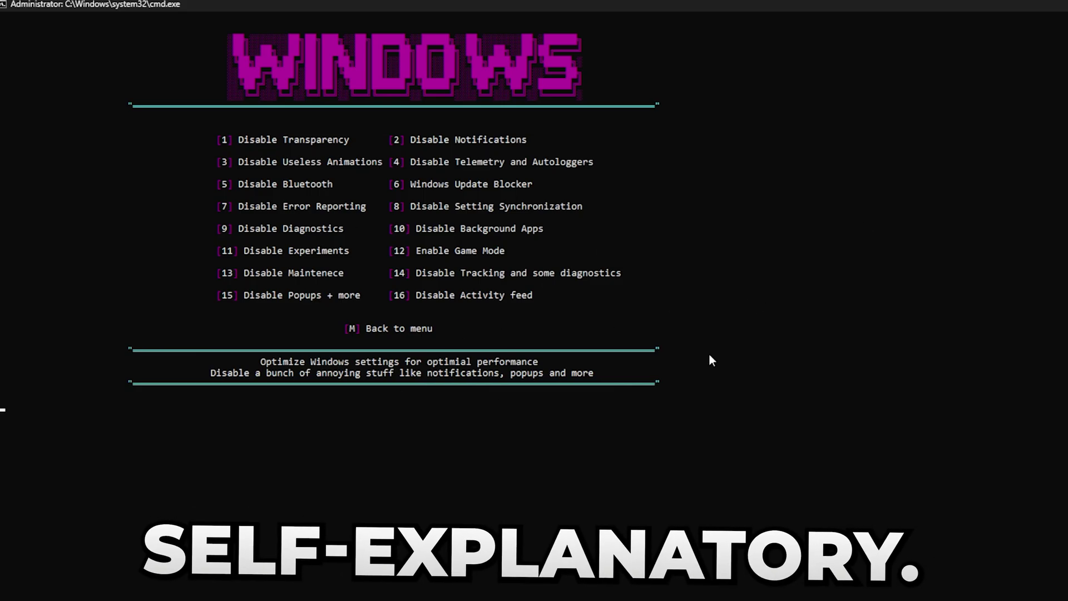
text(12)
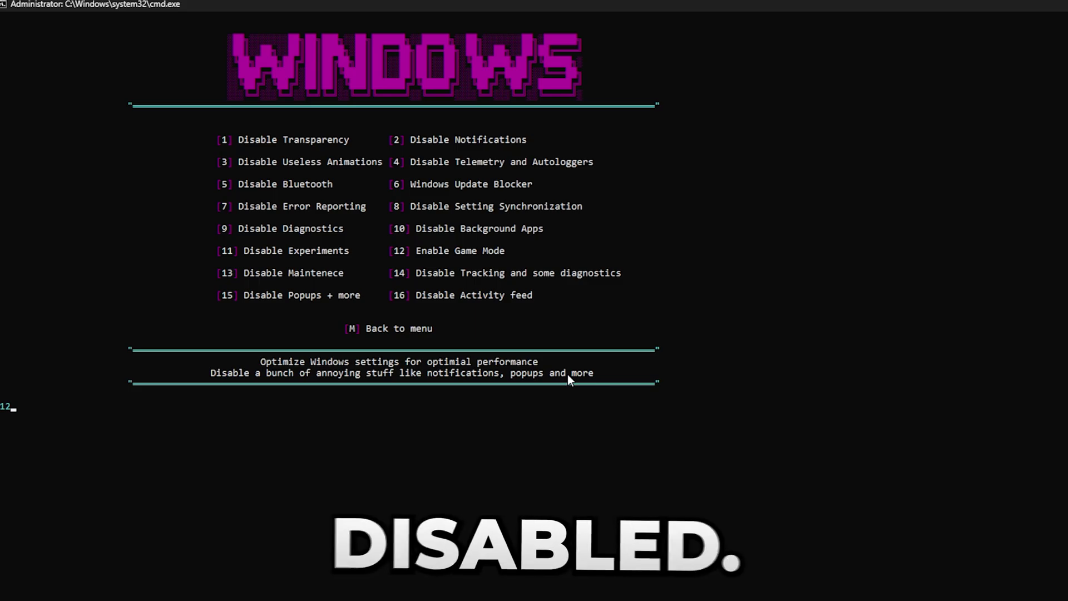
Enable Game Mode and apply the maintenance-disabling tweak (option 13)
key(Return)
key(Return)
text(13)
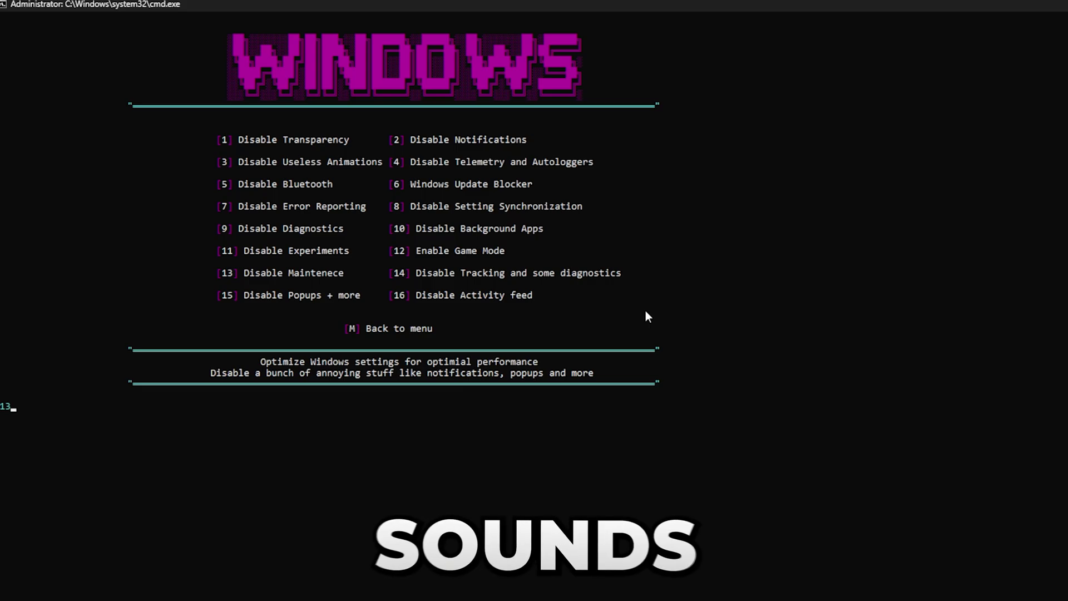
key(Return)
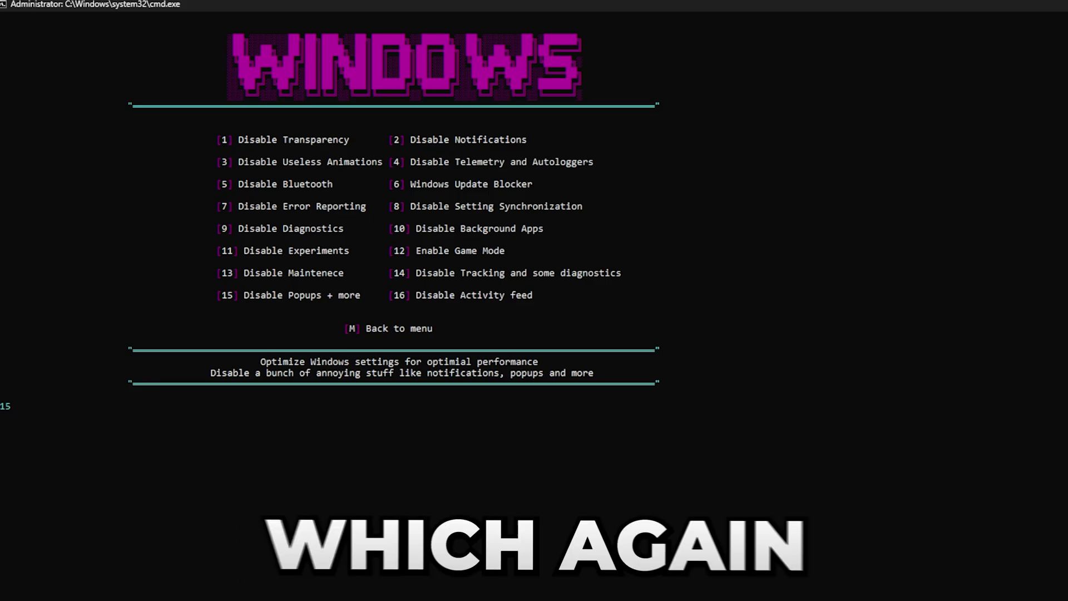
Apply the popup-disabling tweaks and disable the activity feed (option 16)
text(5)
key(Return)
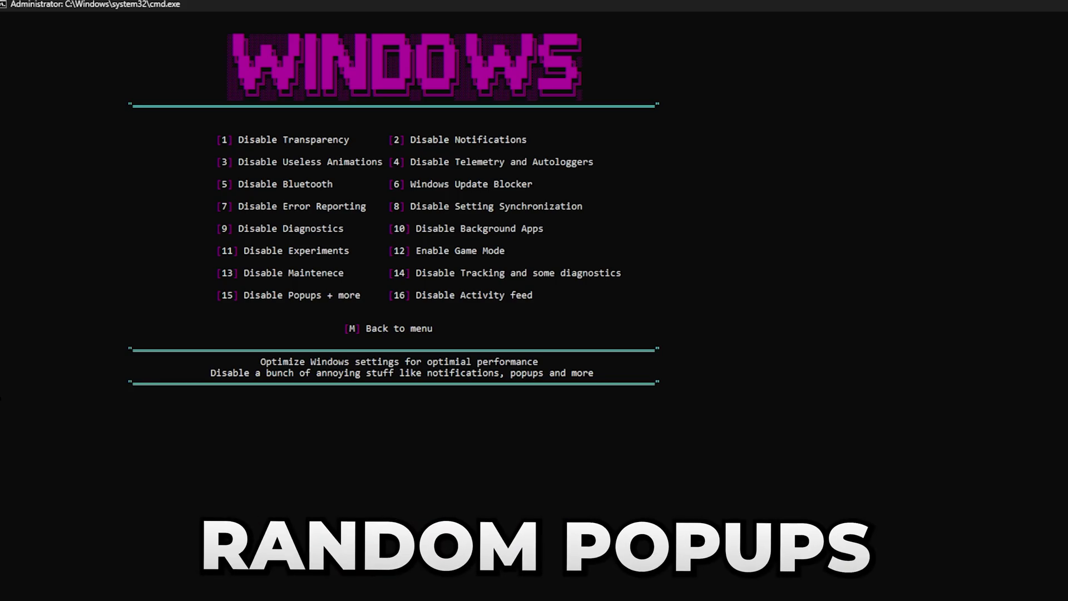
text(16)
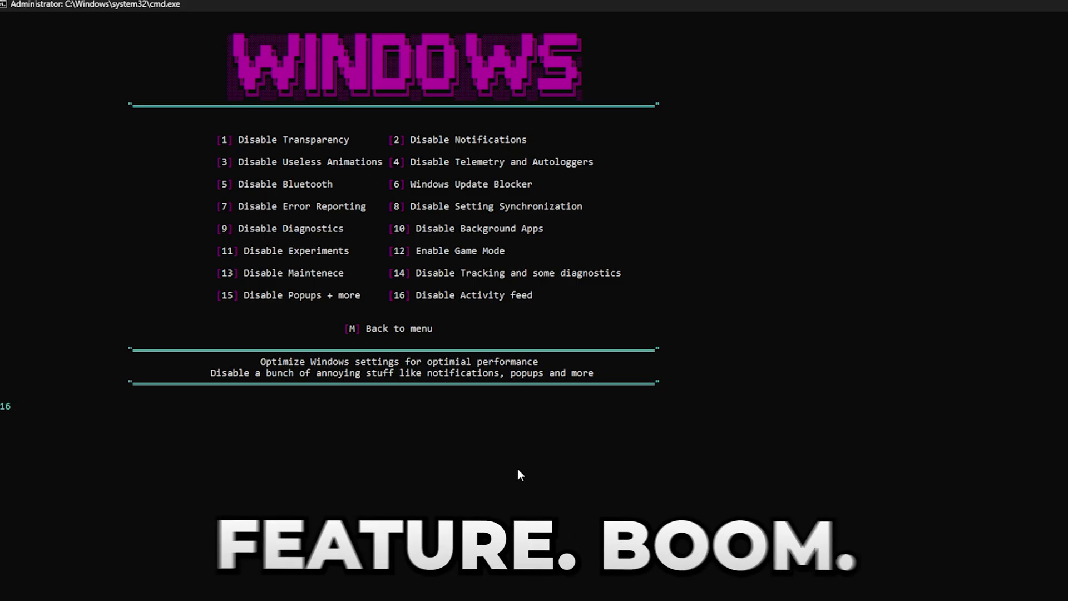
key(Return)
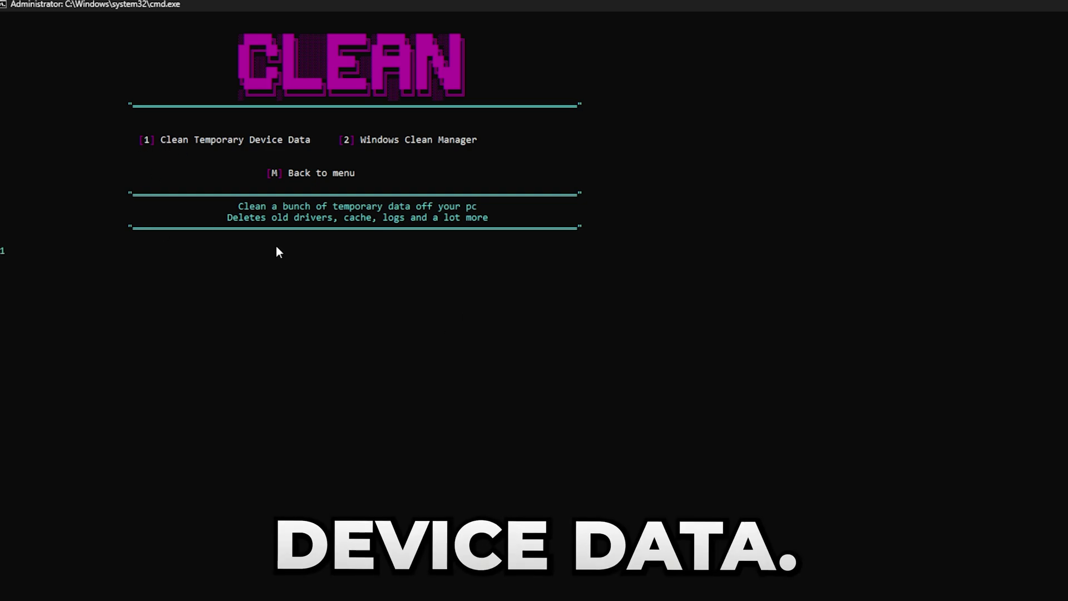
Clean temporary device data, then run Disk Cleanup on SSD (C:) and permanently delete the files
key(Return)
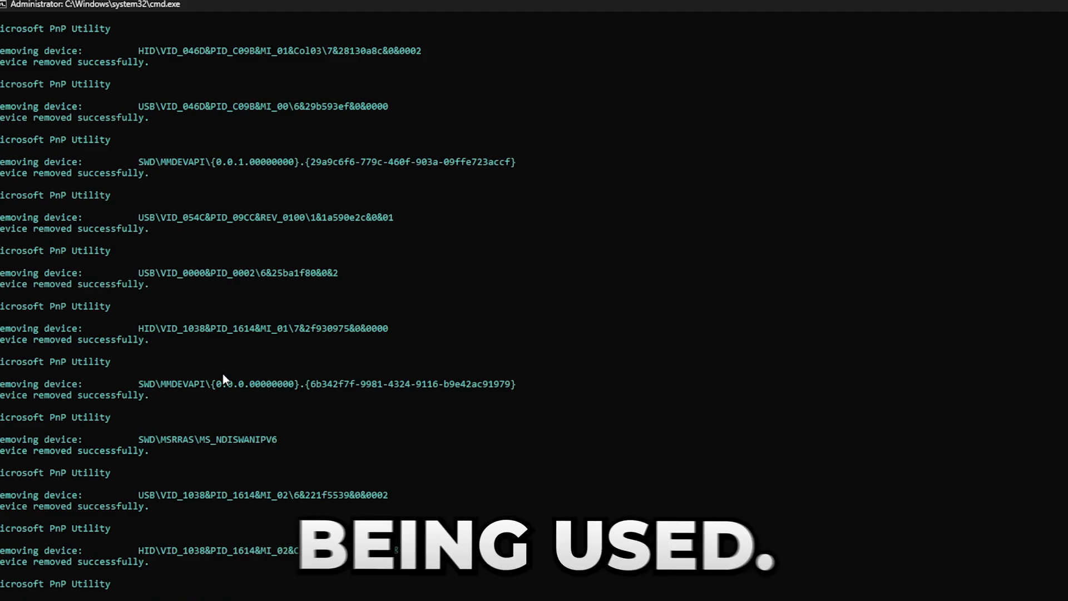
text(2)
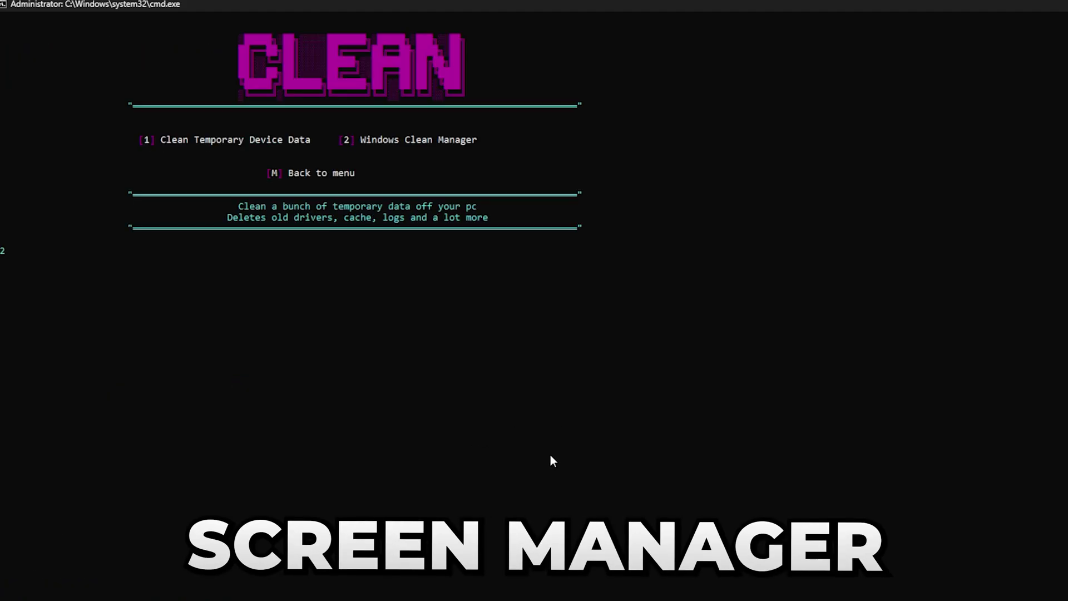
key(Return)
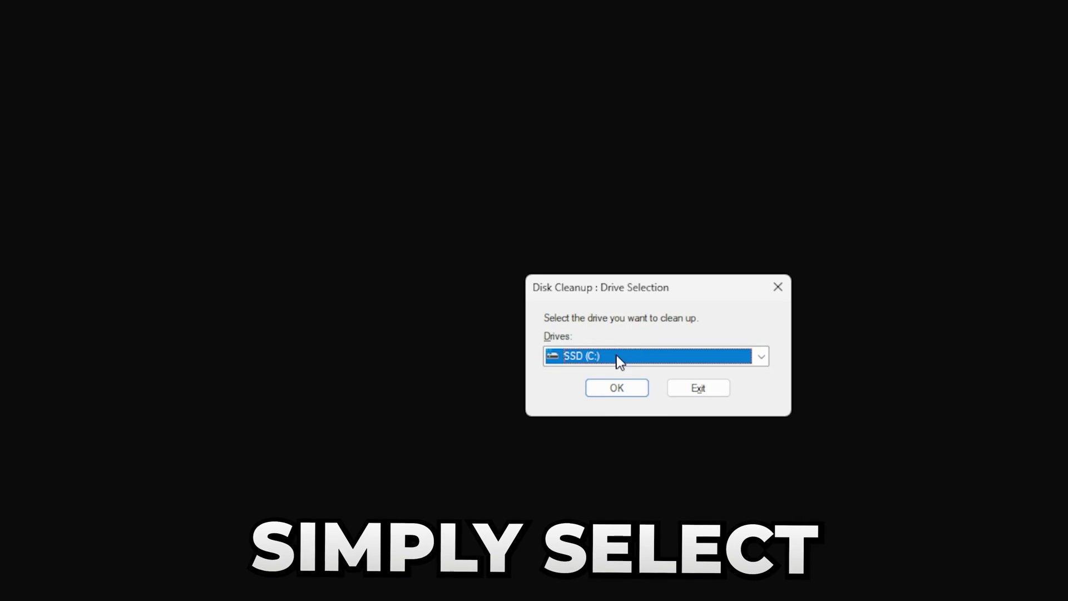
click(617, 356)
click(595, 374)
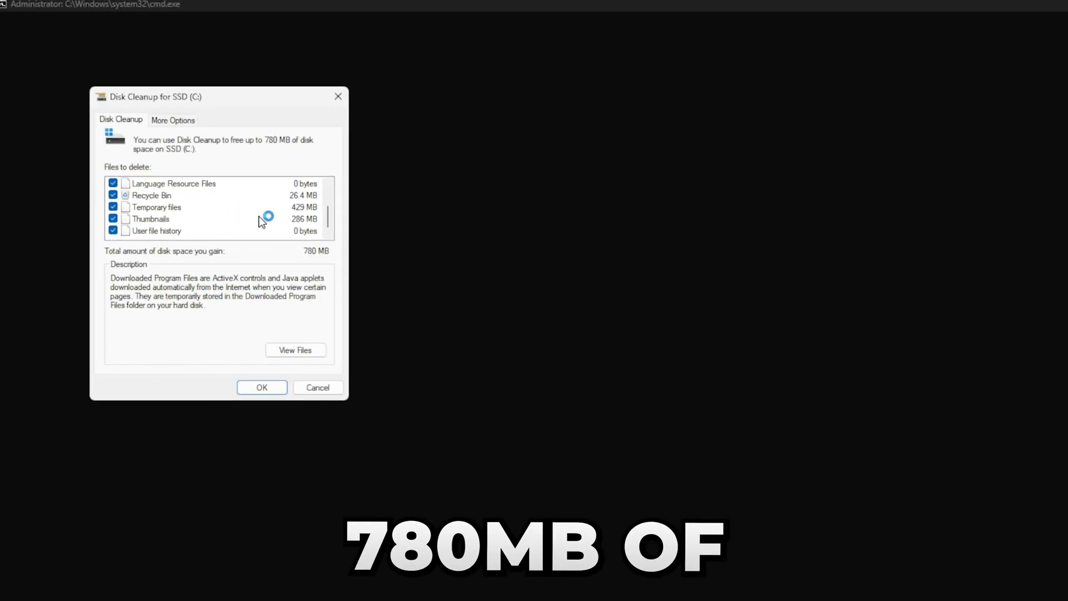
scroll(216, 206, up, 2)
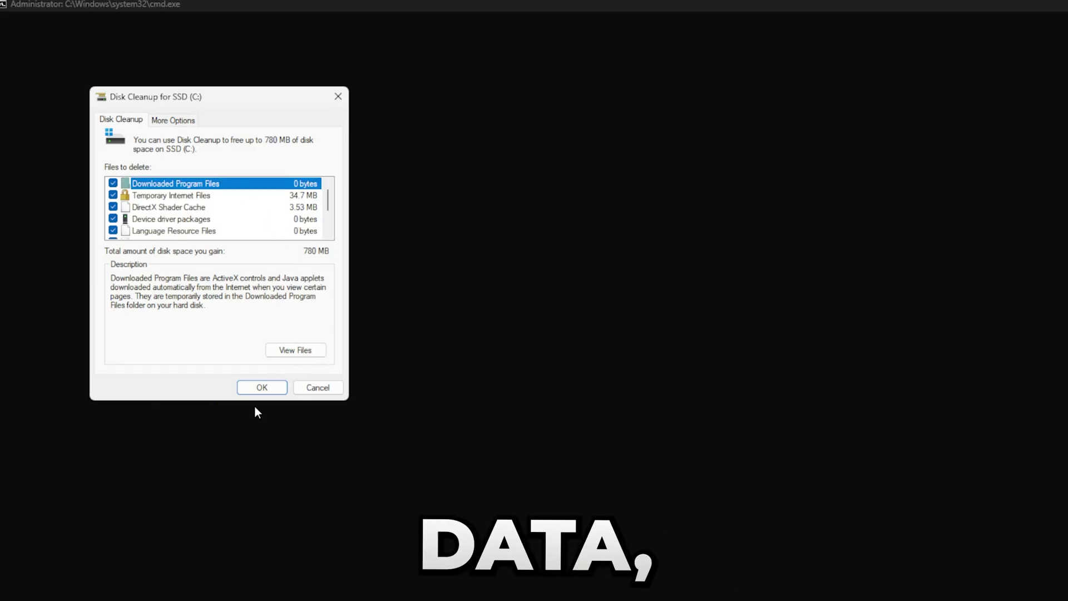
click(261, 388)
click(662, 368)
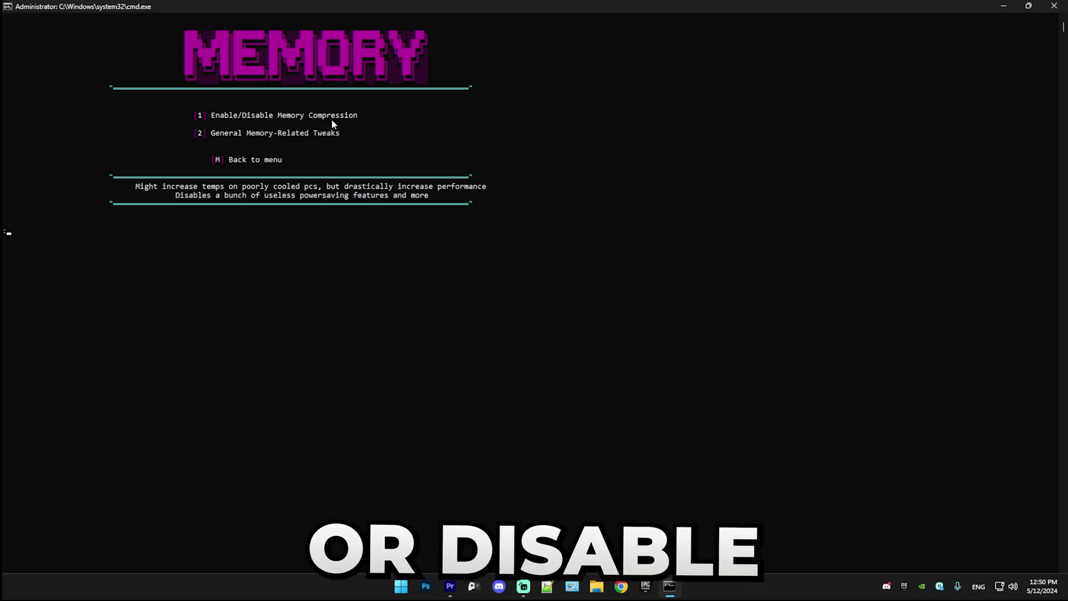
Choose a memory compression setting (option 1) and apply the General Memory-Related Tweaks (option 2)
text(1)
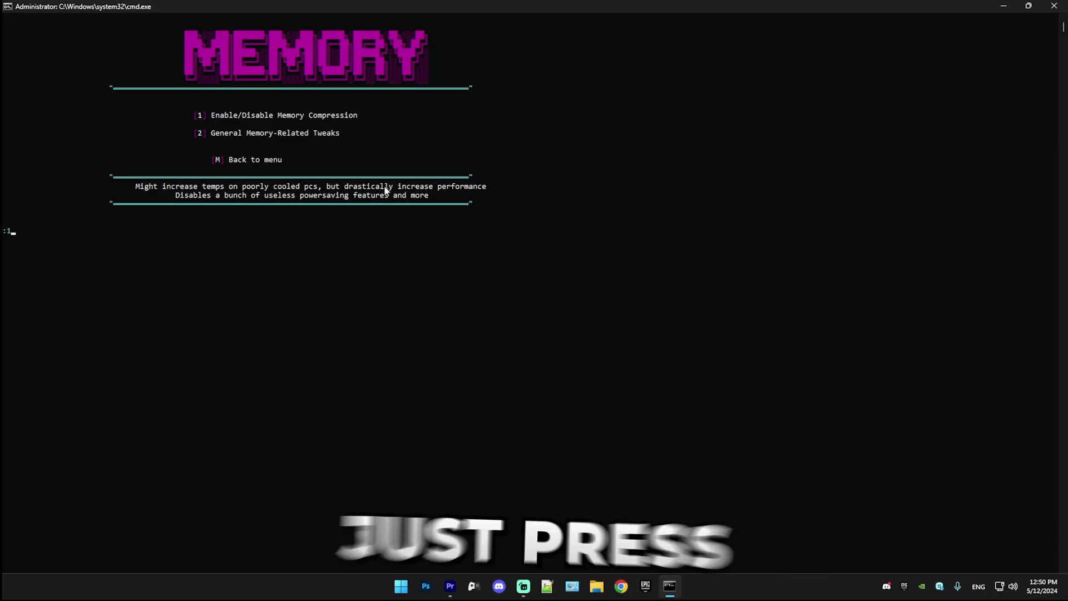
key(Return)
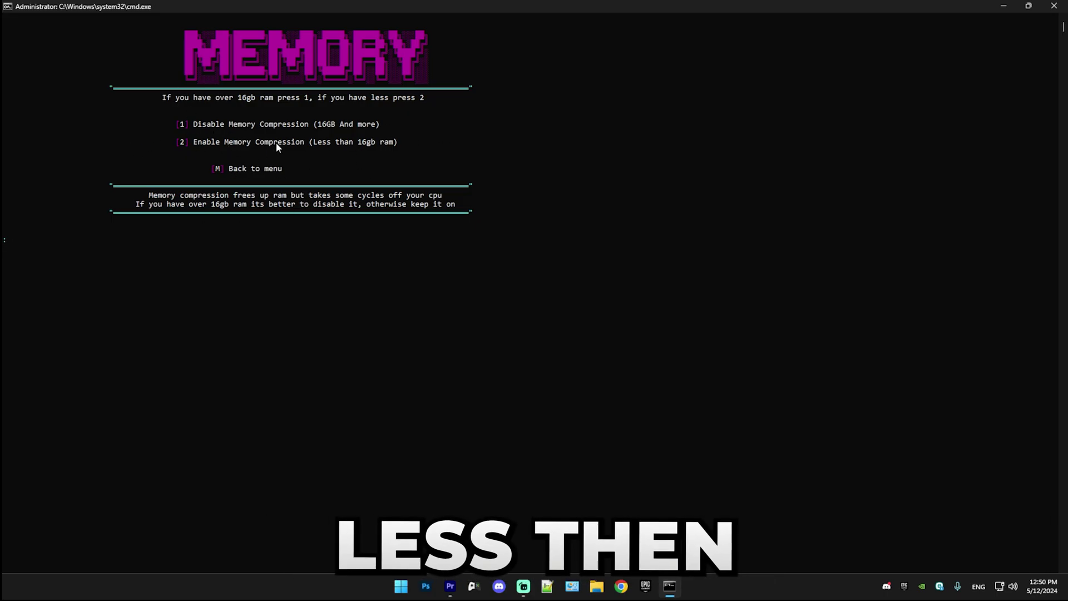
key(m)
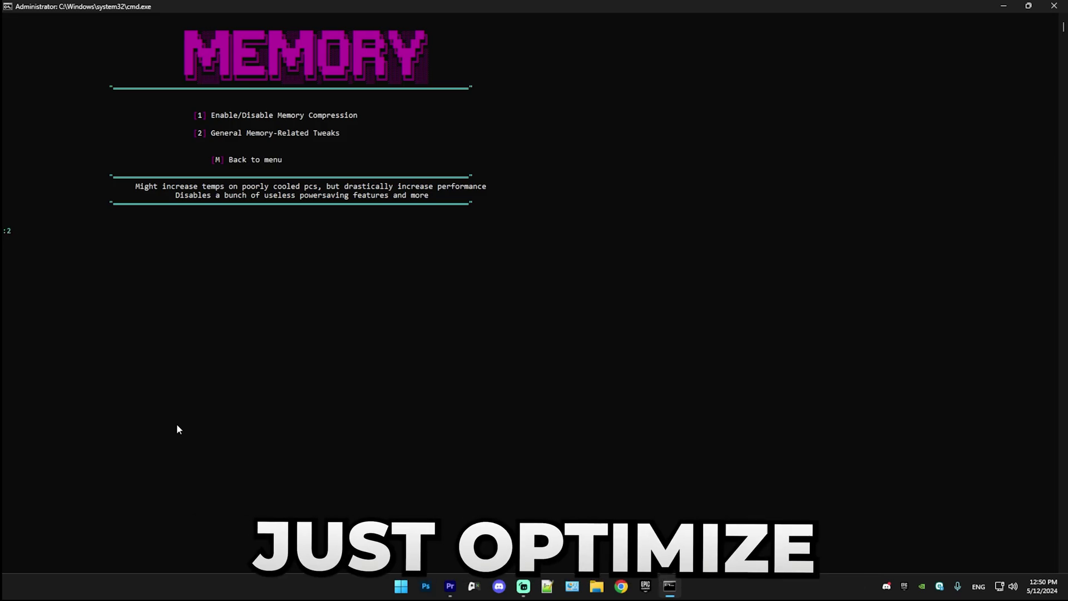
key(Return)
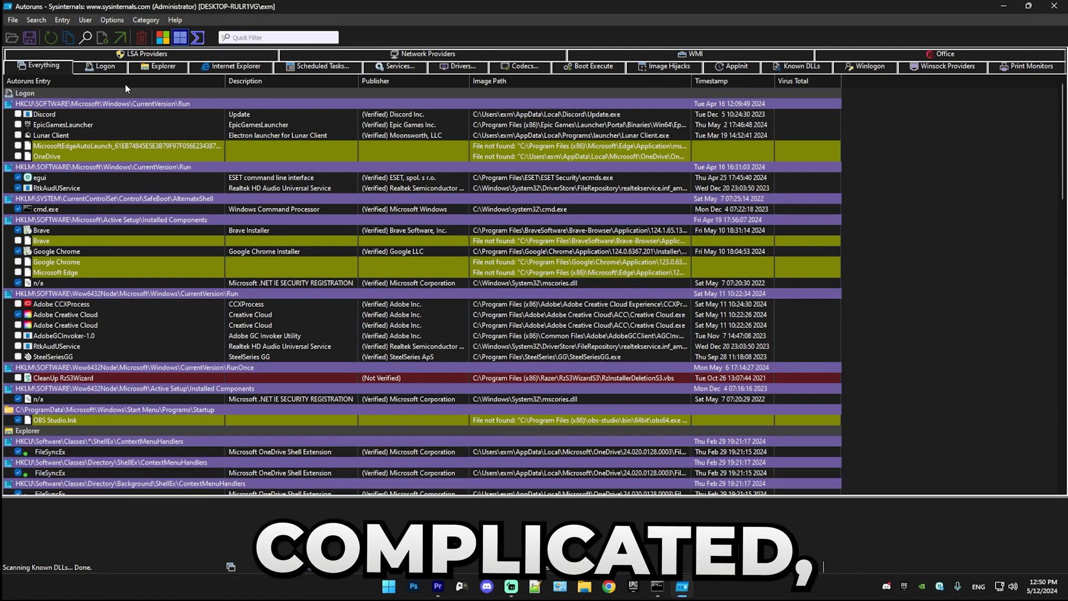
Filter Autoruns to Logon entries and inspect egui, mscories.dll, Brave, OBS Studio.lnk and cmd.exe
click(91, 70)
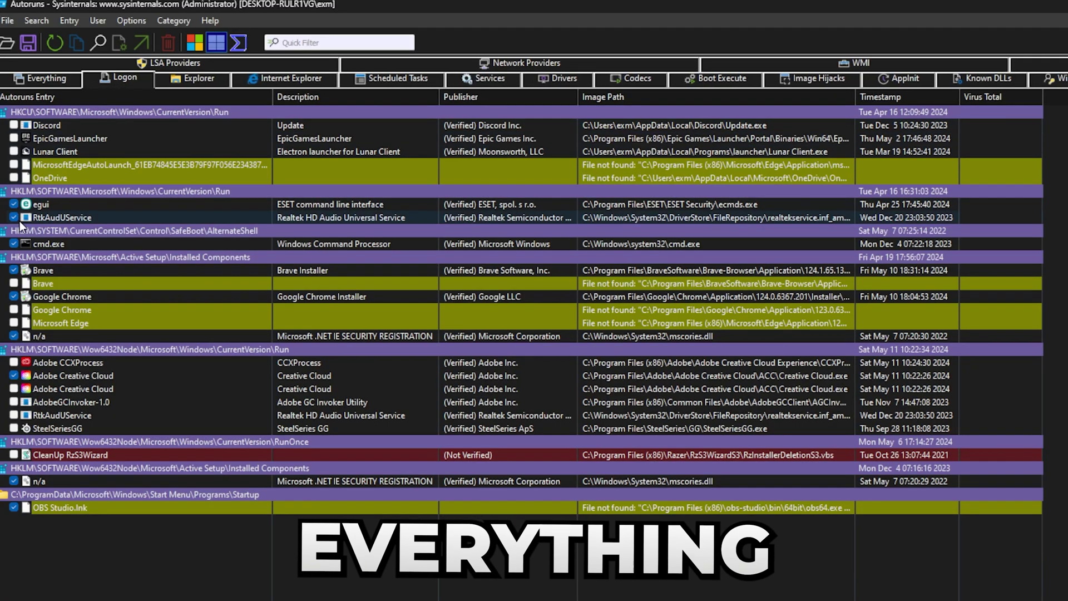
click(35, 204)
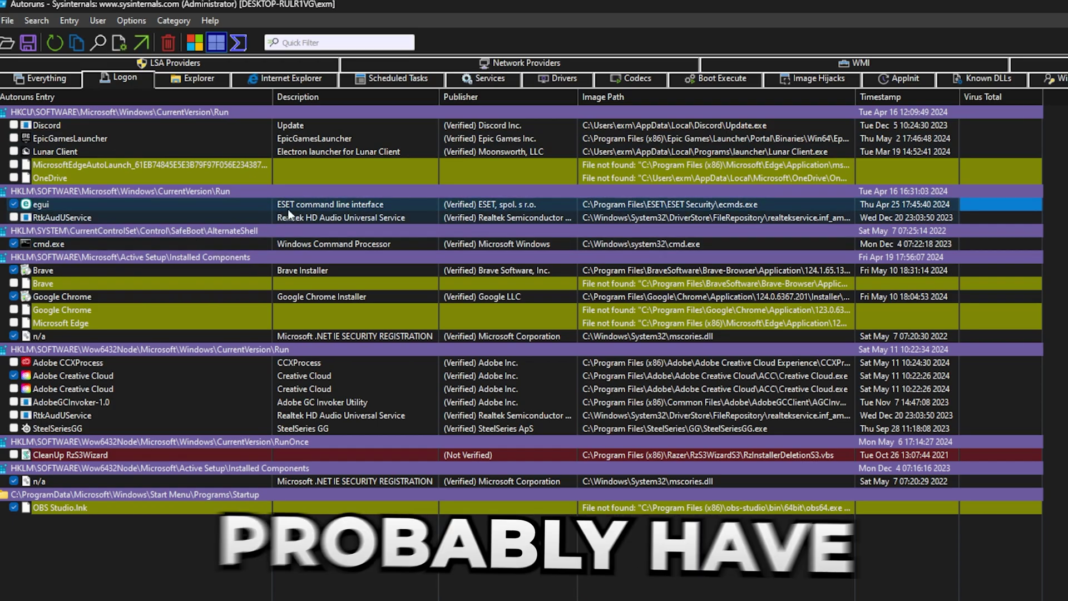
click(45, 333)
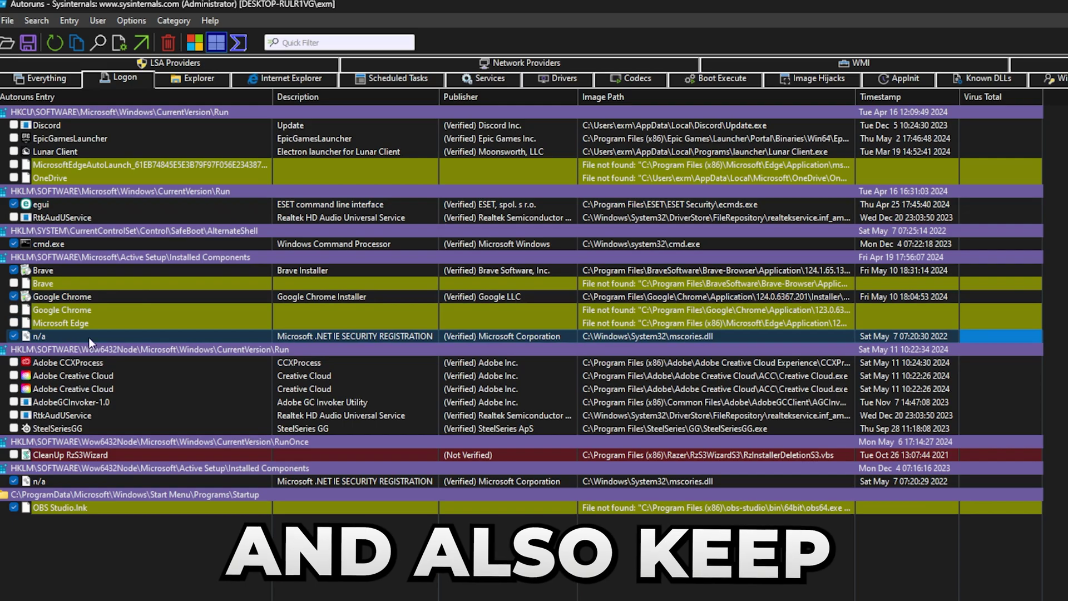
click(21, 268)
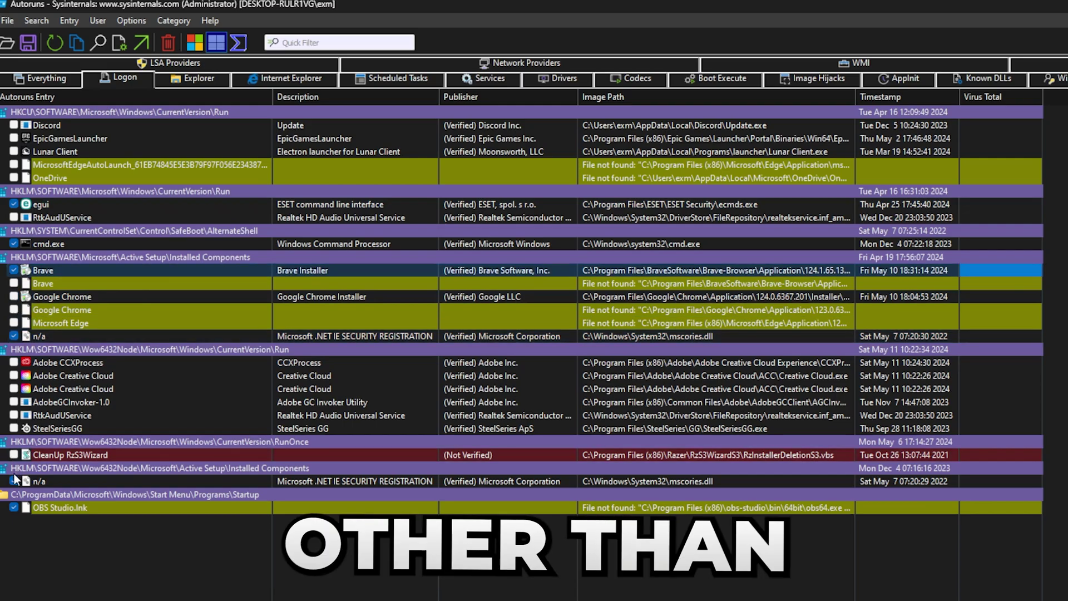
click(9, 507)
click(19, 523)
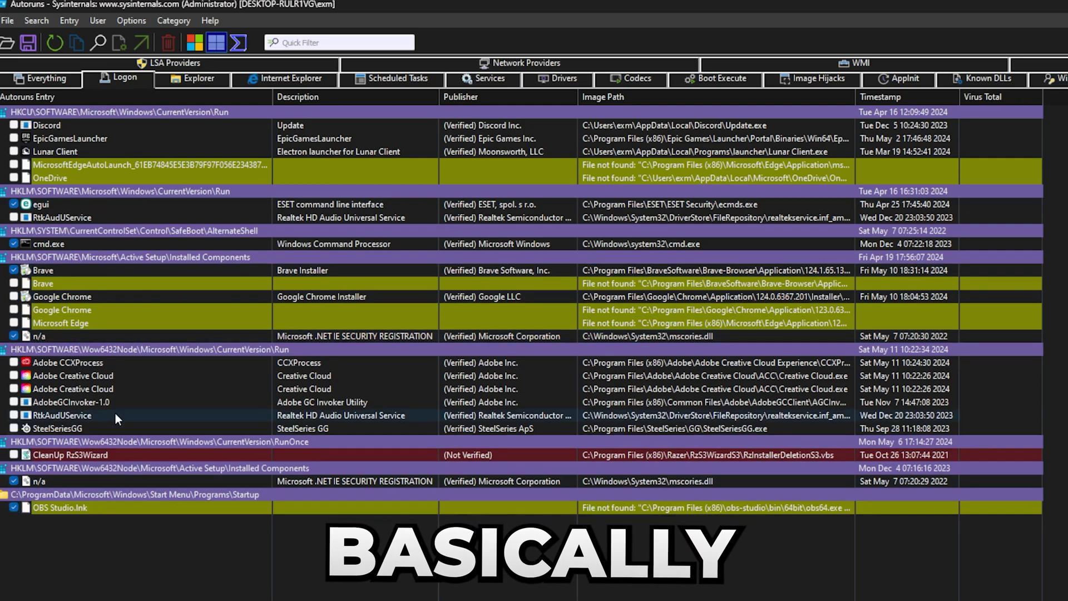
click(45, 508)
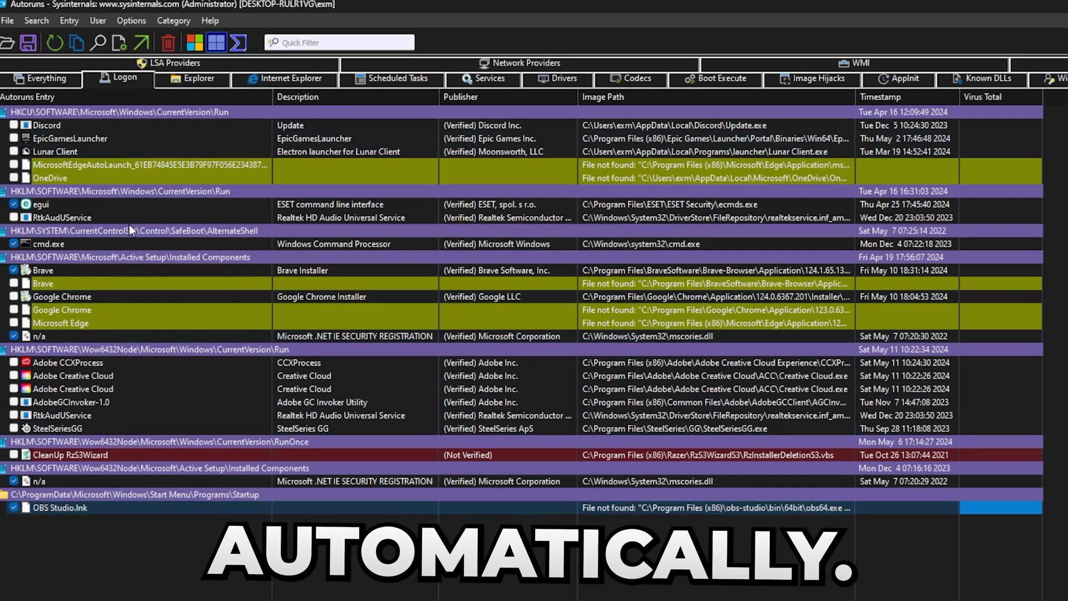
click(51, 243)
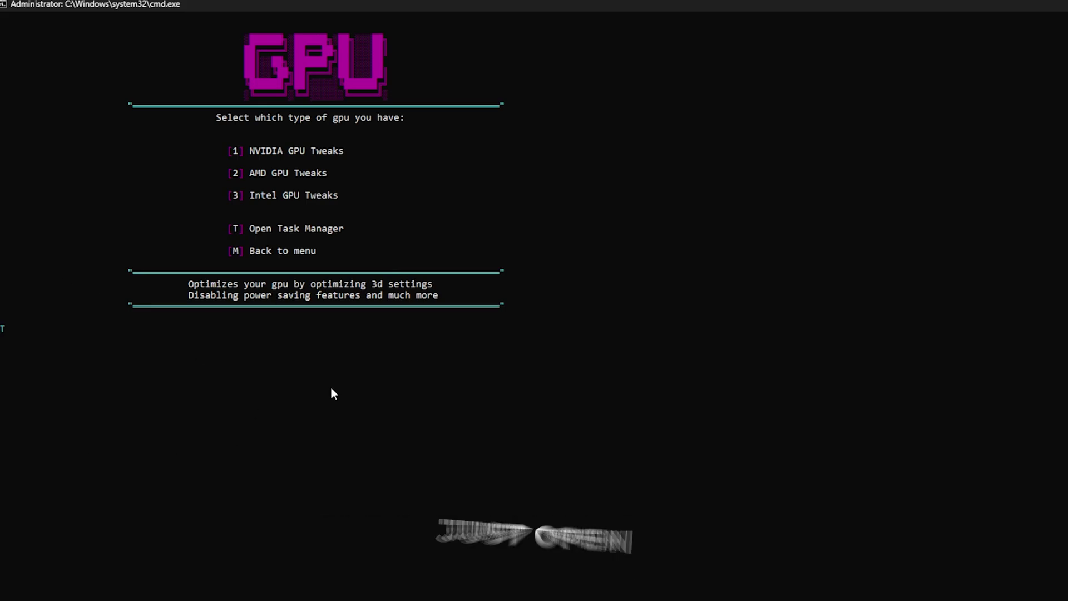
Check GPU 0 in Task Manager and apply the NVIDIA GPU tweaks, dismissing the overheating warning
key(t)
click(406, 276)
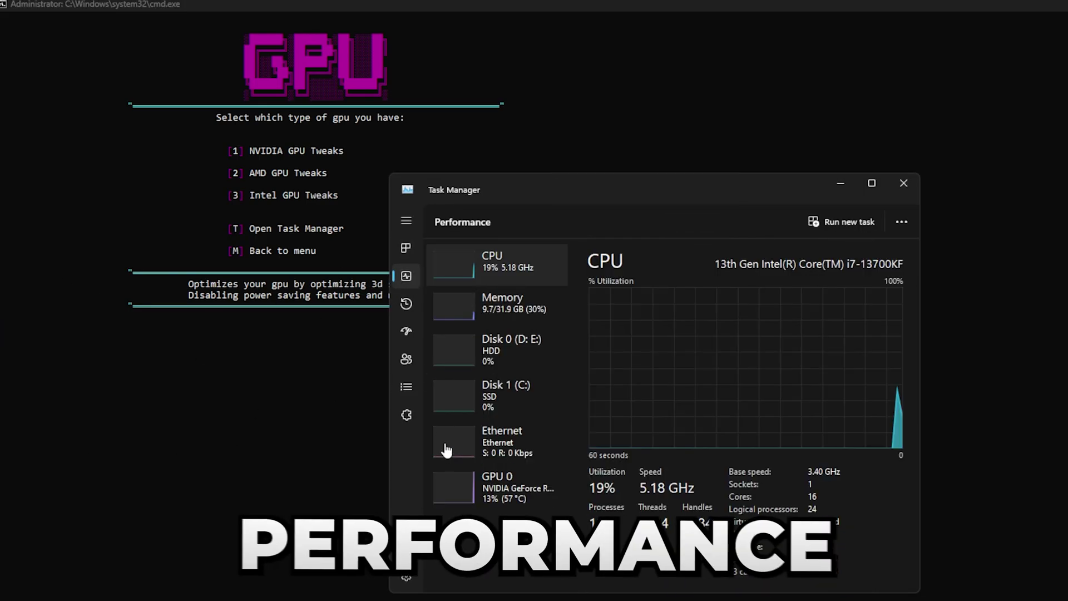
click(496, 487)
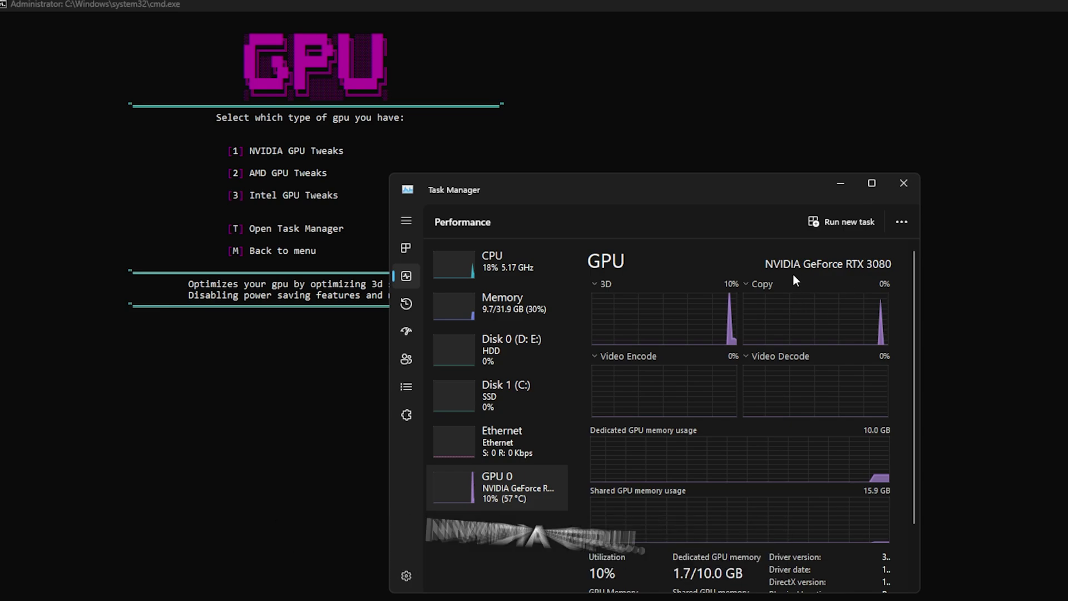
click(904, 182)
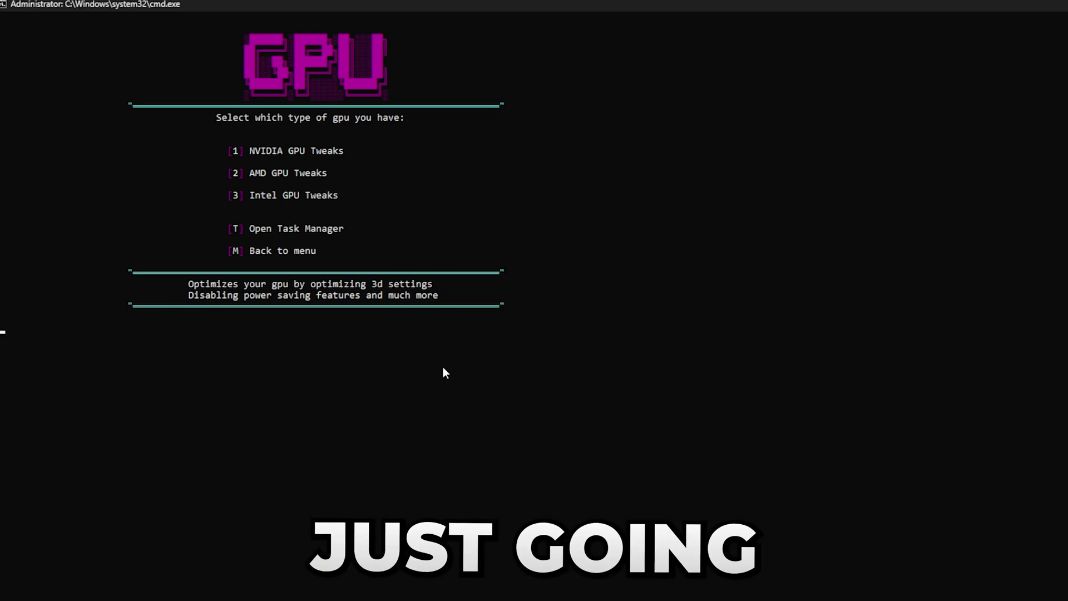
key(Return)
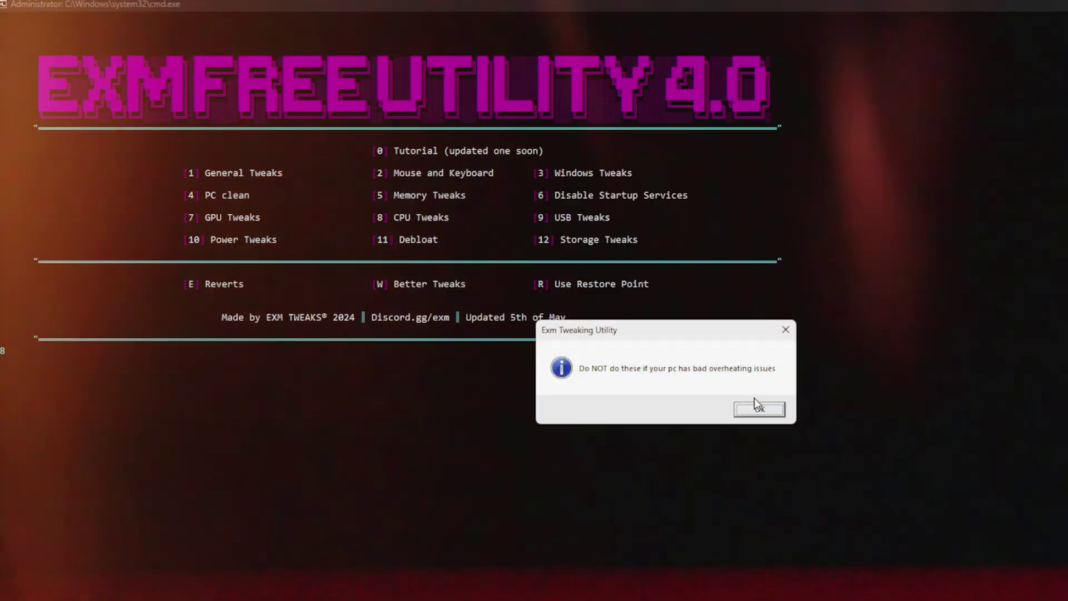
click(759, 407)
Confirm the CPU model is Intel in Task Manager and run the Intel CPU tweaks (option 2)
key(Return)
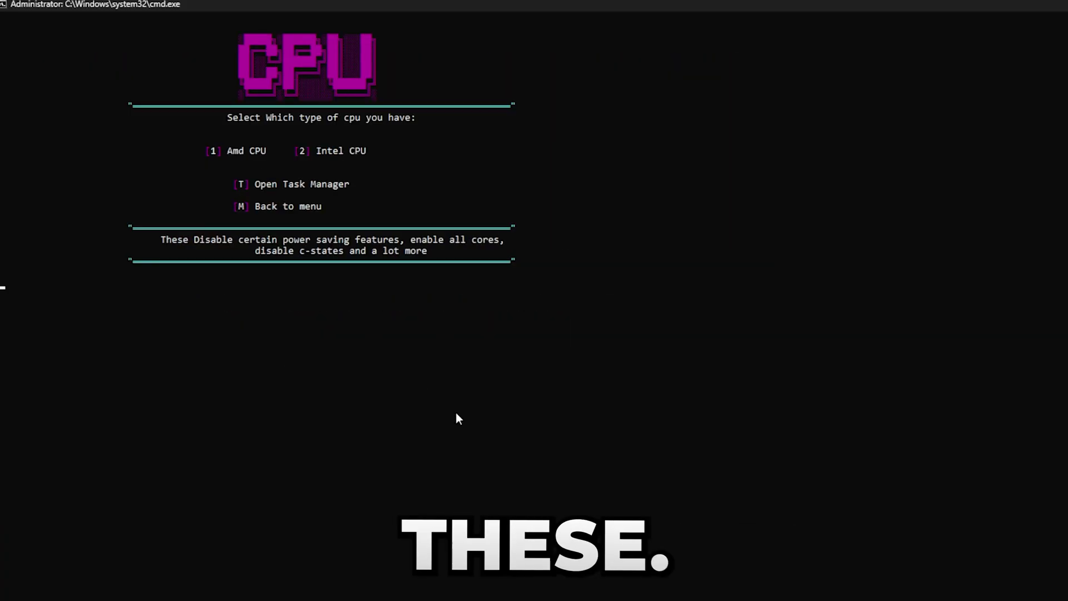
drag(216, 151, 240, 154)
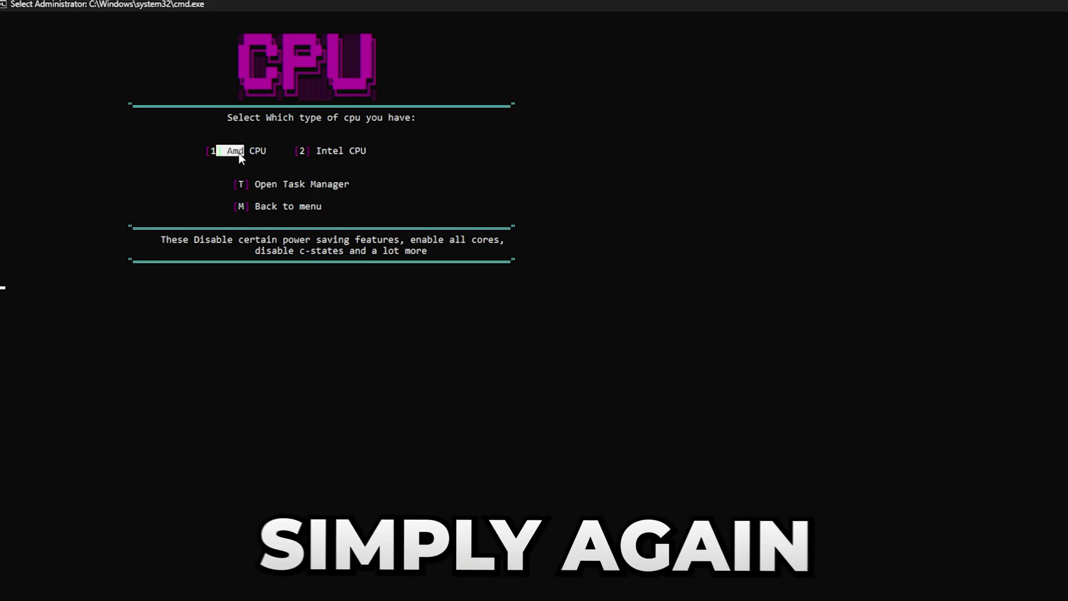
drag(353, 167, 240, 158)
click(346, 161)
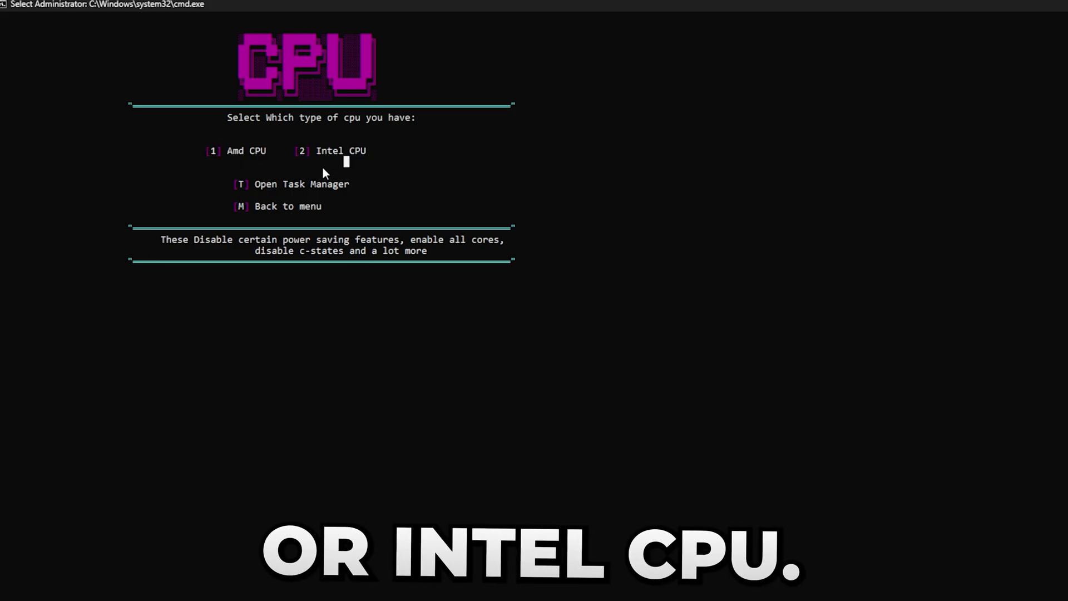
key(Return)
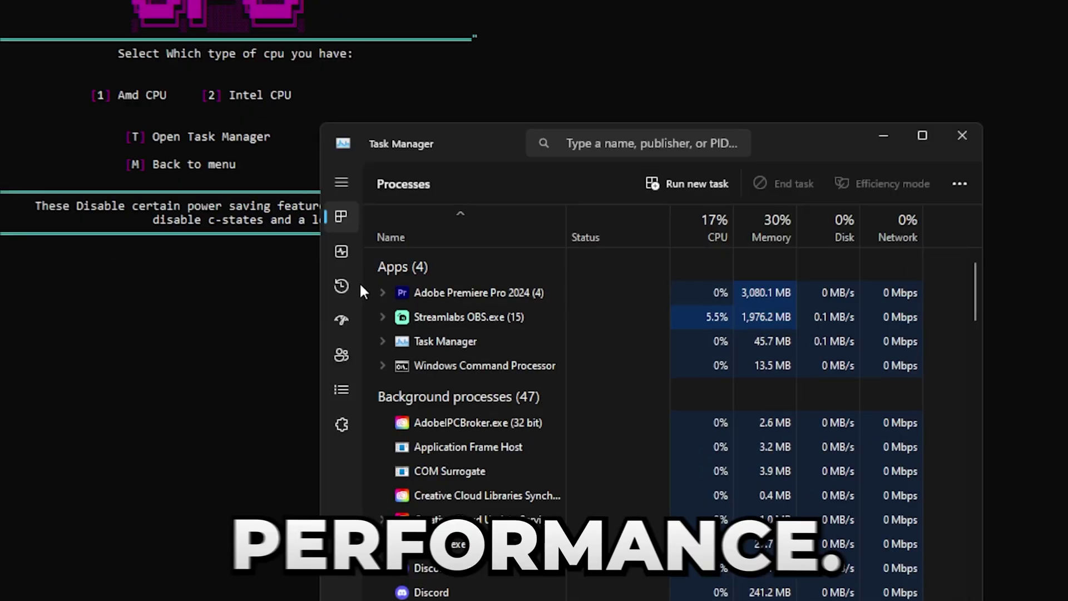
click(406, 277)
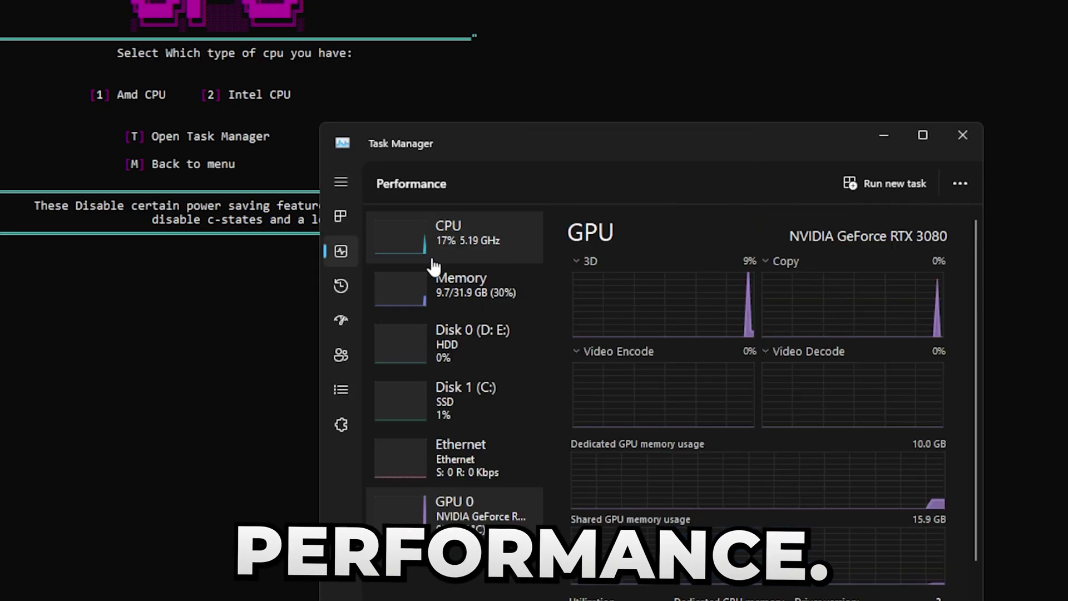
click(554, 265)
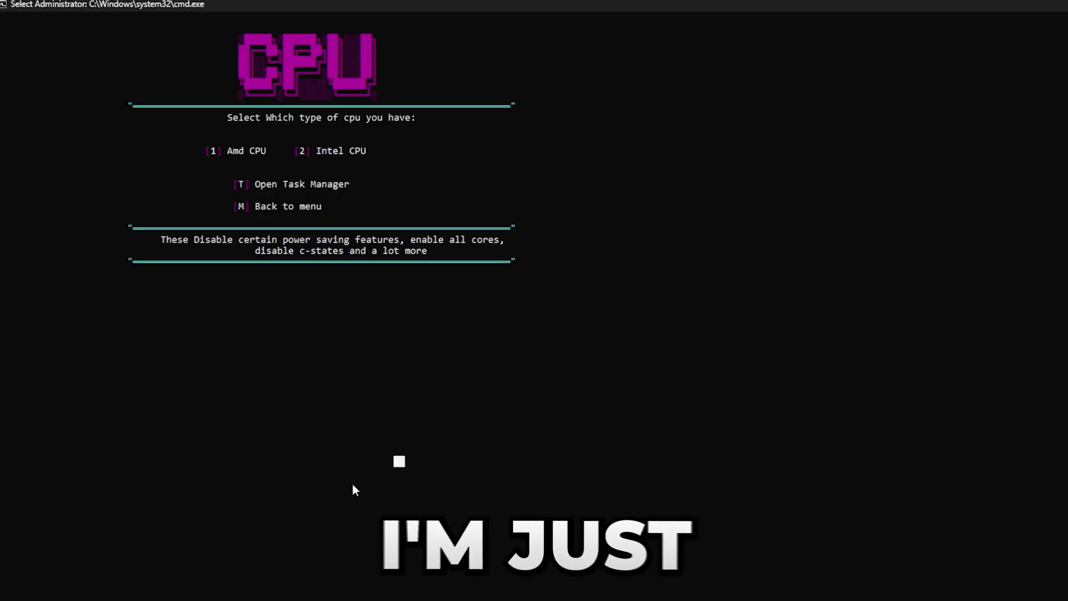
text(2)
key(Return)
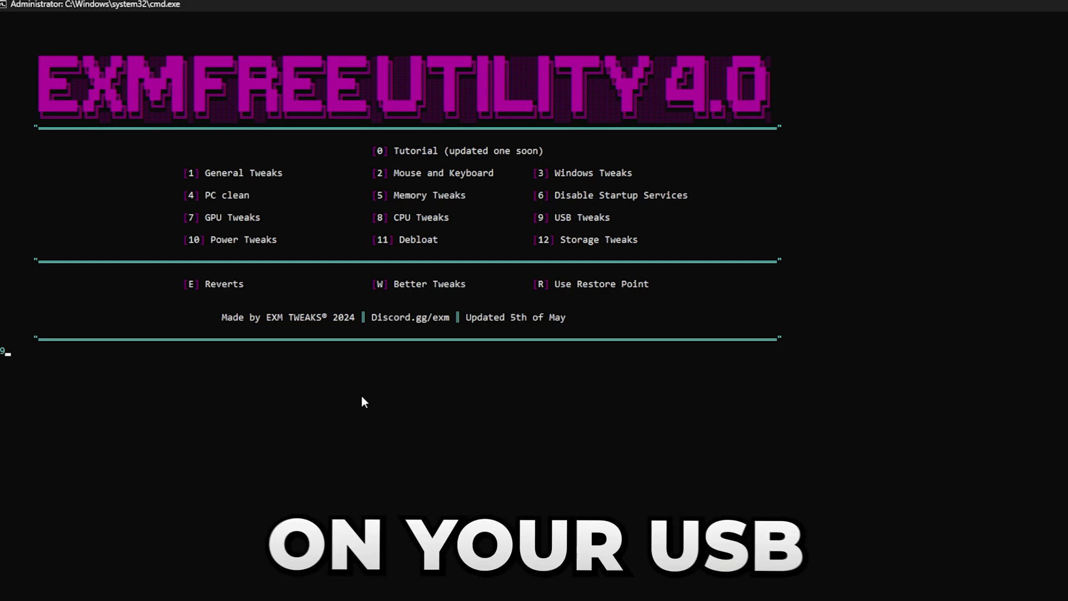
Apply the USB power-saving tweaks and make EXM Premium Power Plan V4 the active plan
key(Return)
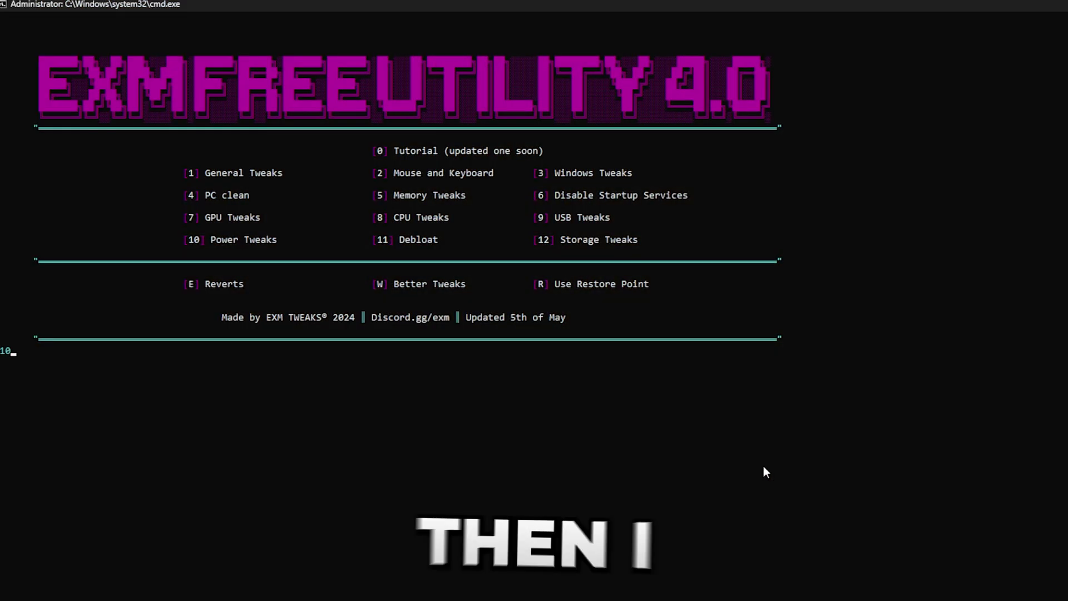
key(Return)
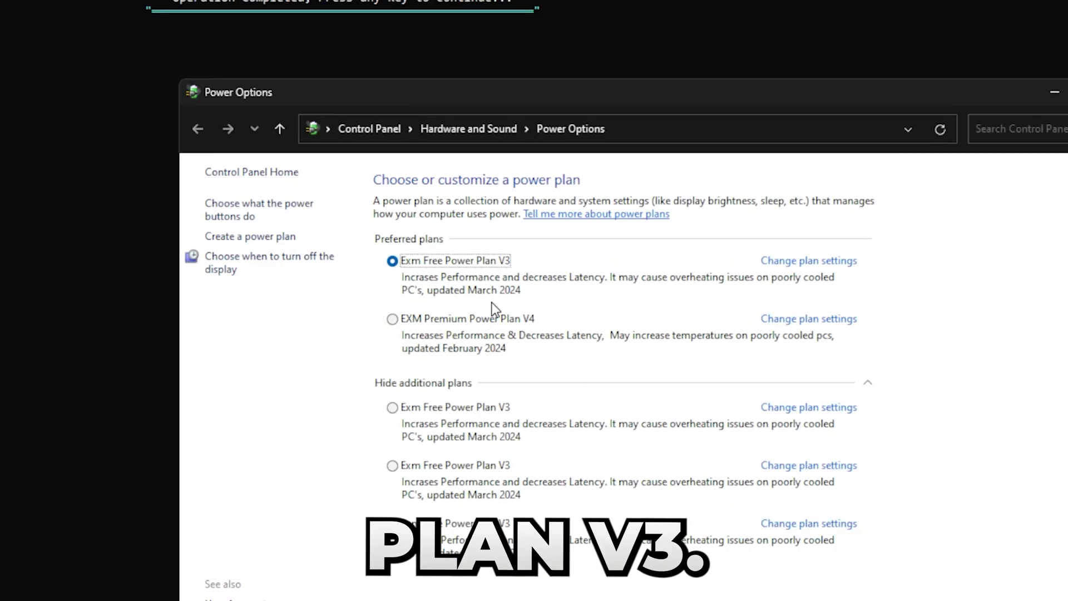
click(424, 322)
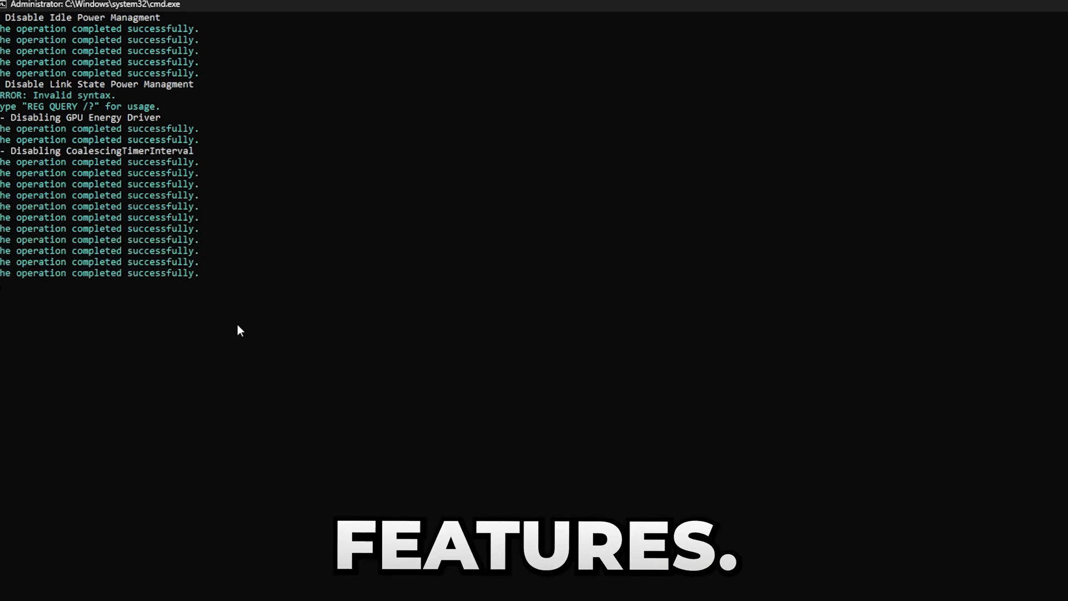
Disable energy logging and power telemetry (option 3) and delete useless power plans (option 4)
text(3)
key(Return)
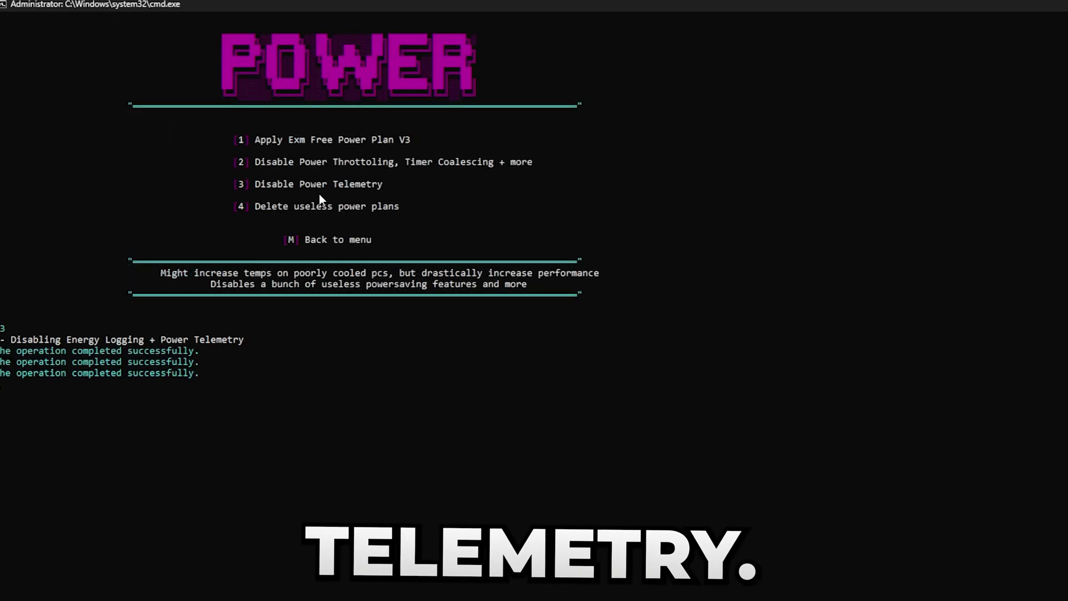
text(4)
key(Return)
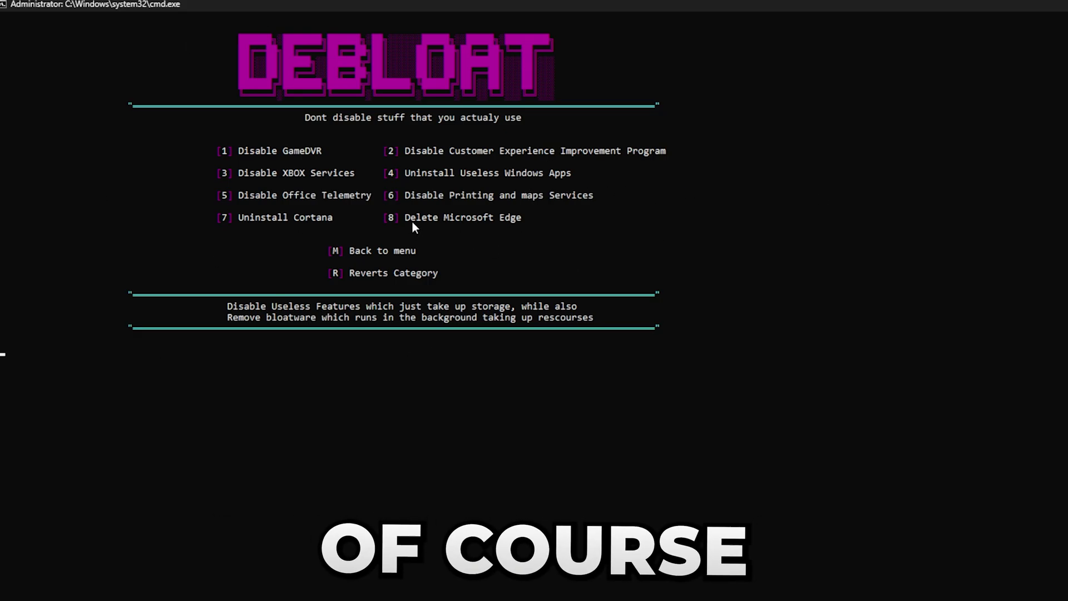
Review the debloat options and run option 1 to uninstall built-in apps like BingWeather and GetHelp
click(518, 218)
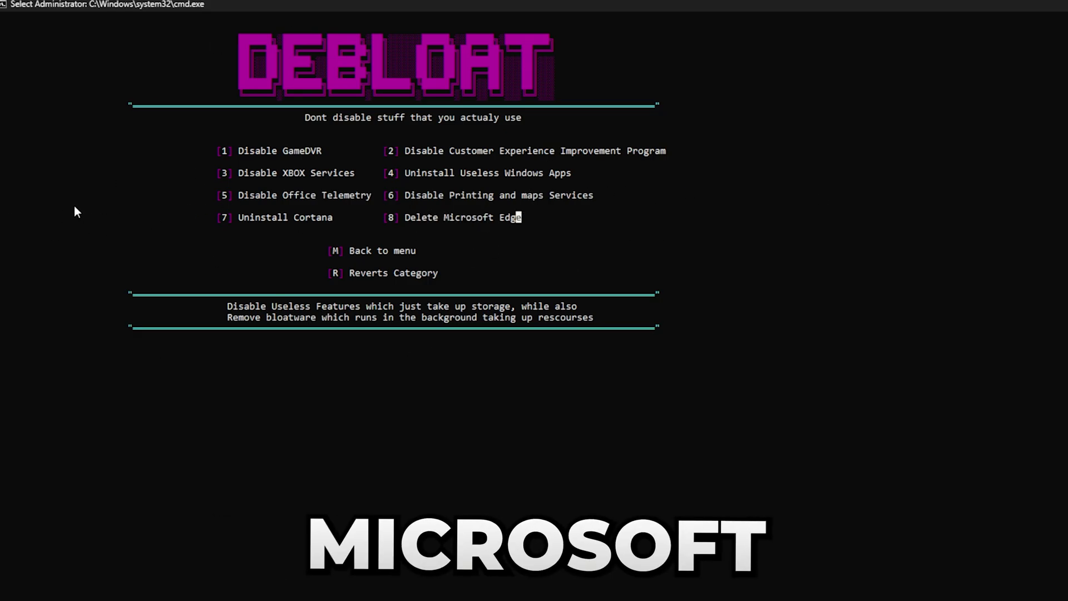
drag(223, 167, 656, 223)
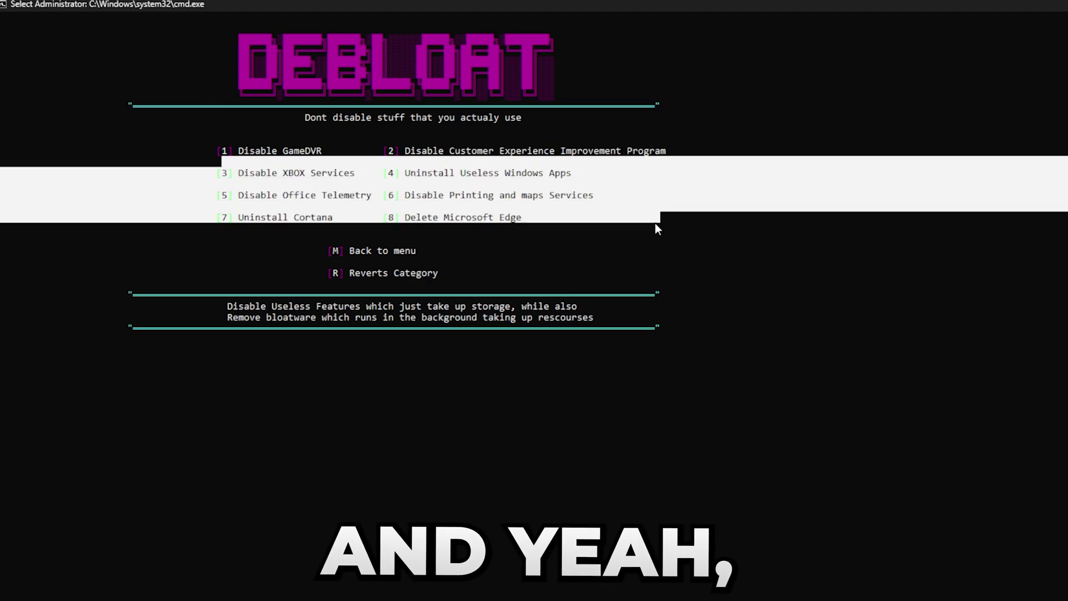
click(569, 250)
text(1)
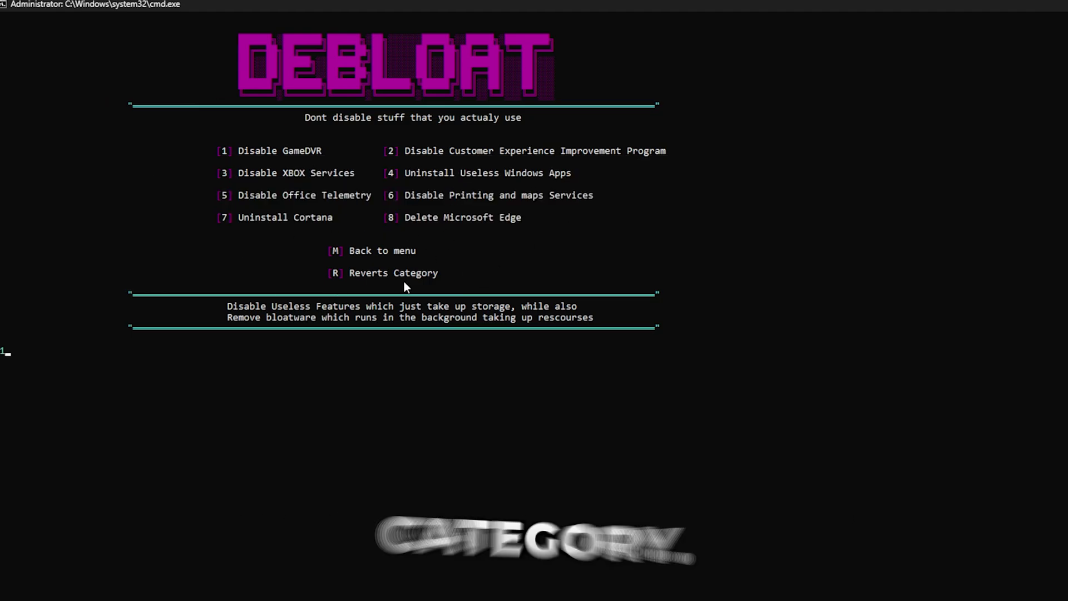
key(Return)
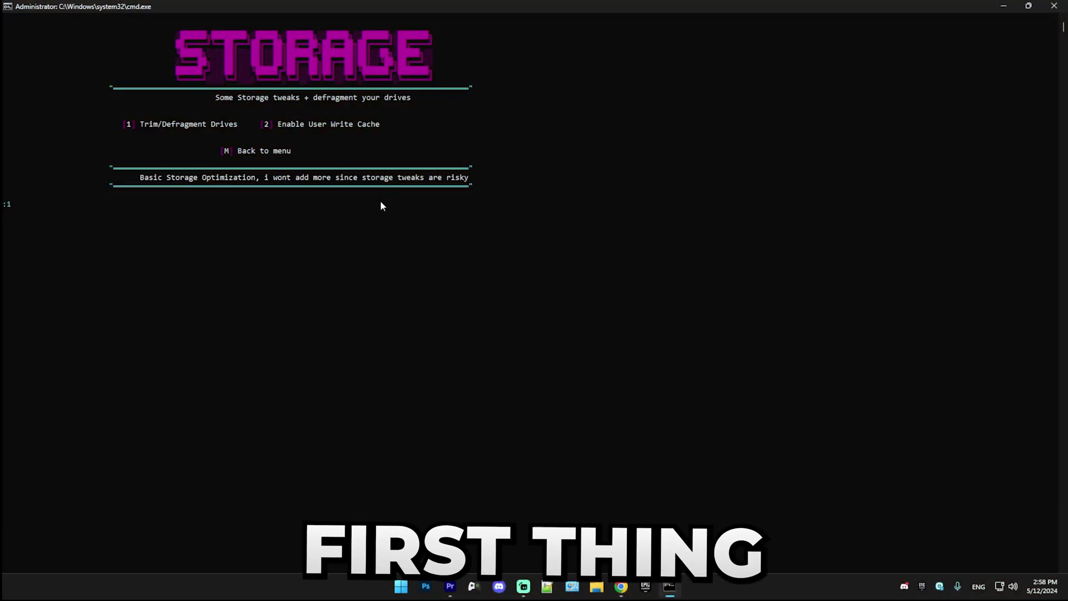
Trim and optimize the SSD (C:) drive through storage option 1 in Optimize Drives
text(1)
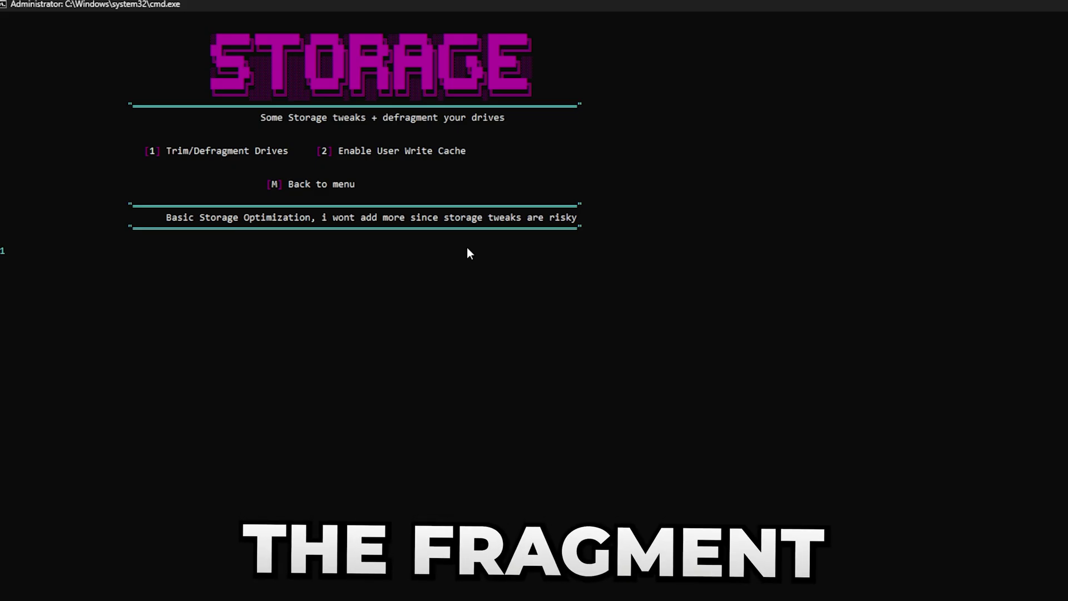
key(Return)
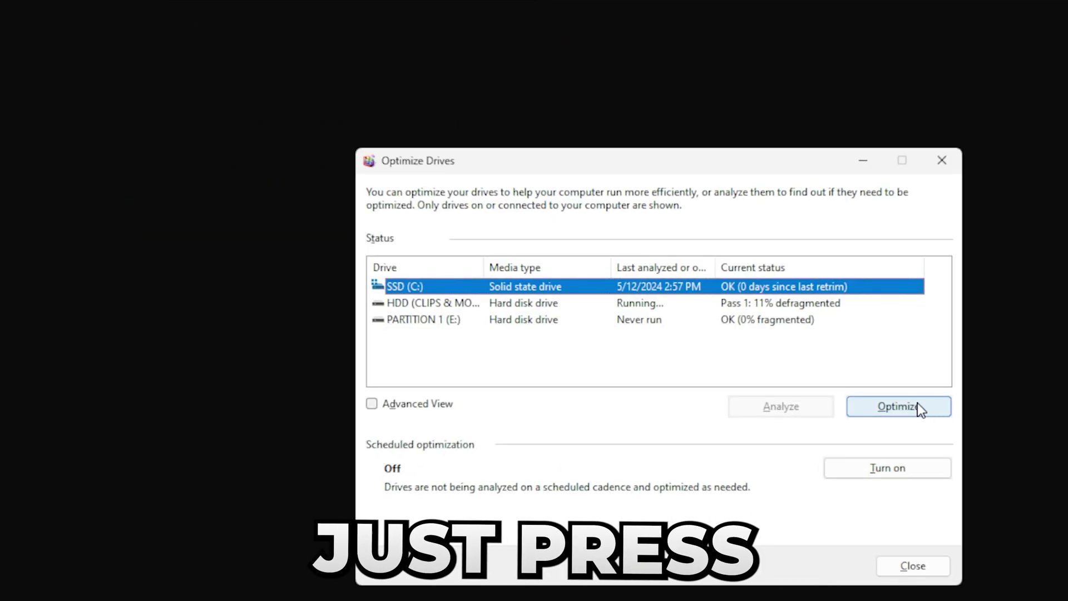
click(915, 405)
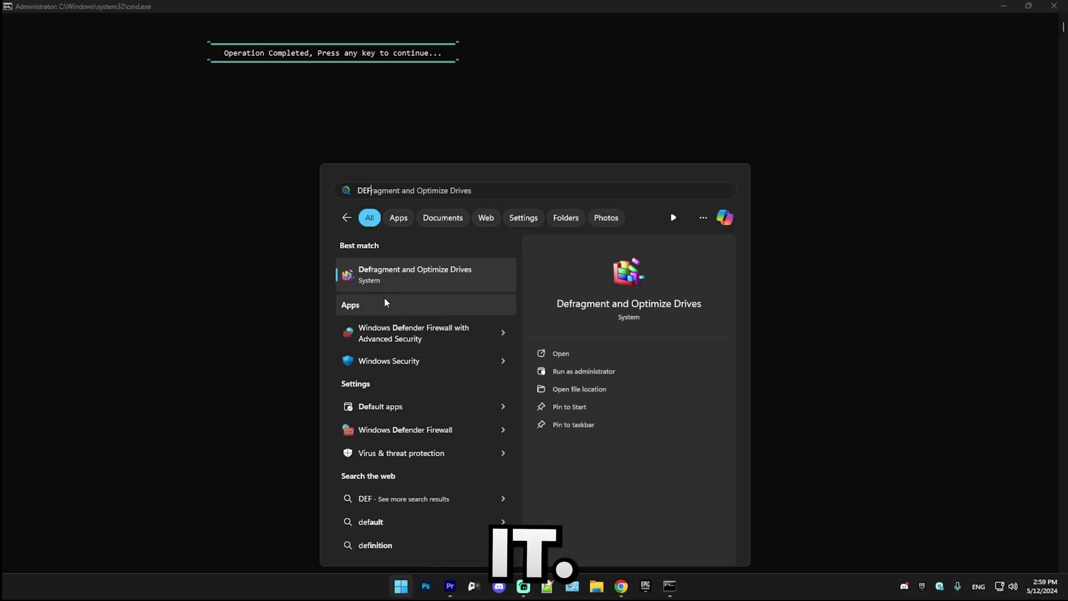
key(Return)
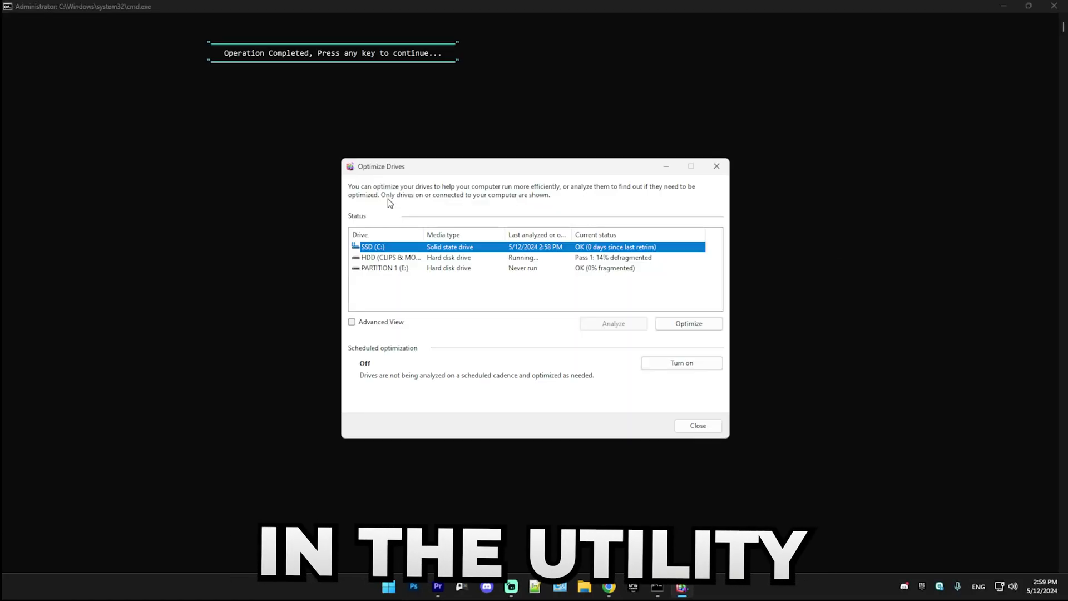
click(278, 199)
key(Return)
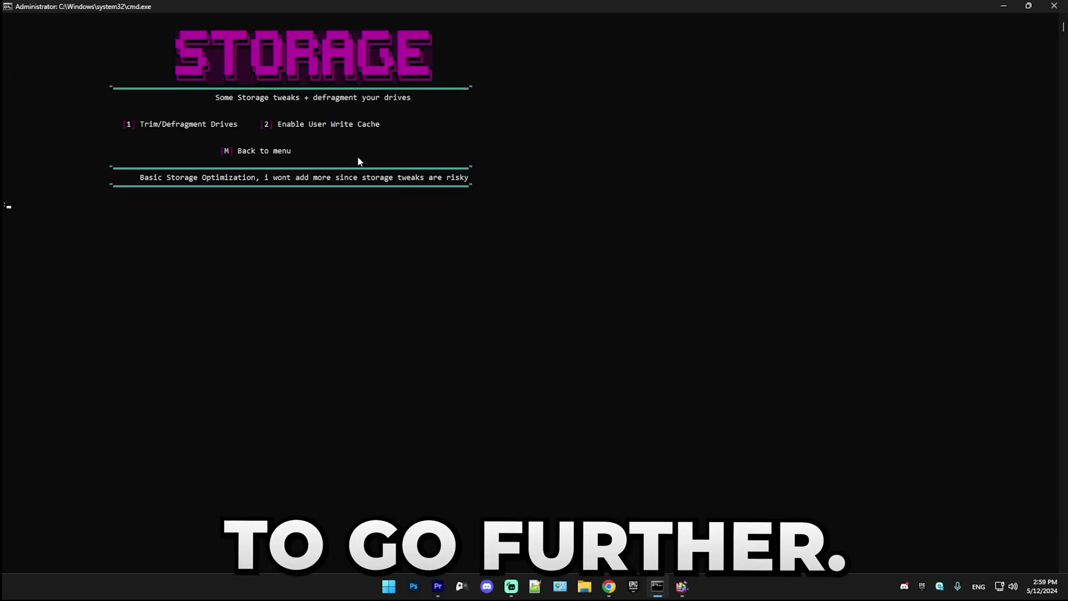
Check the running HDD defragmentation, then enable user write cache (option 2)
click(682, 586)
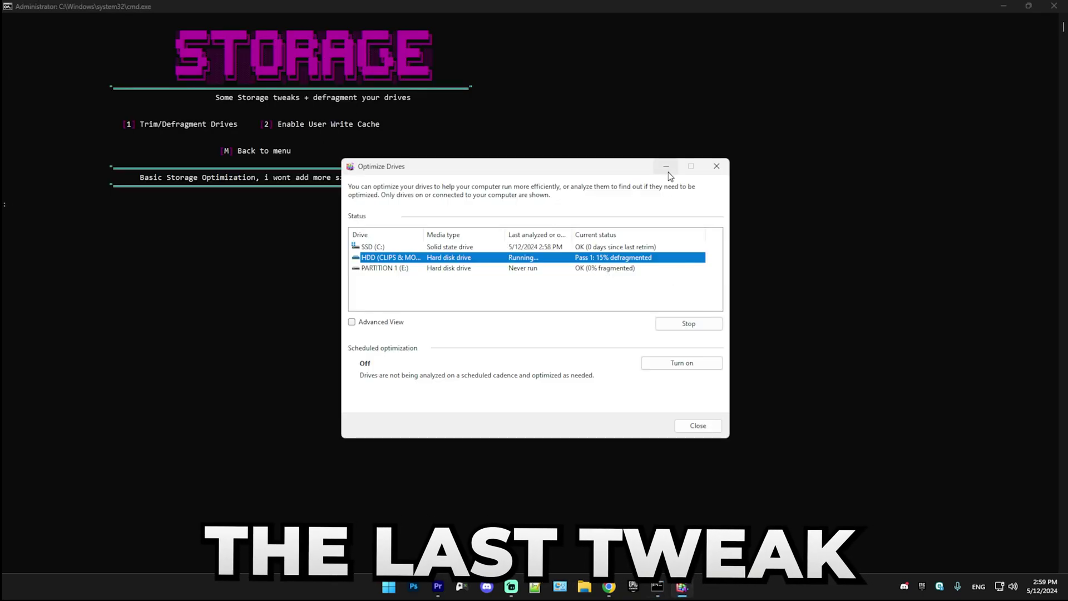
click(669, 172)
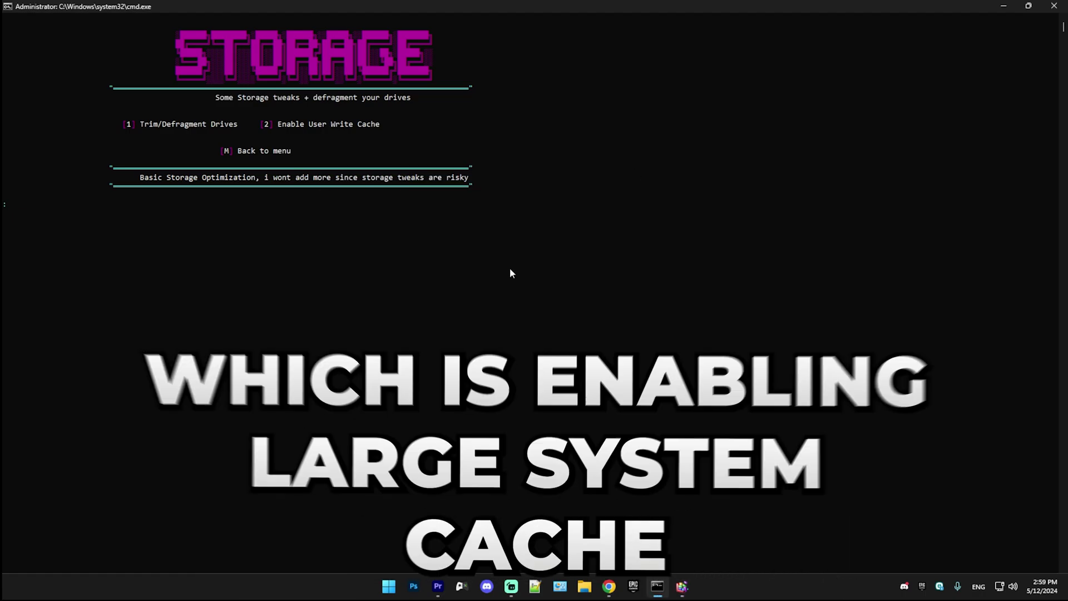
text(2)
key(Return)
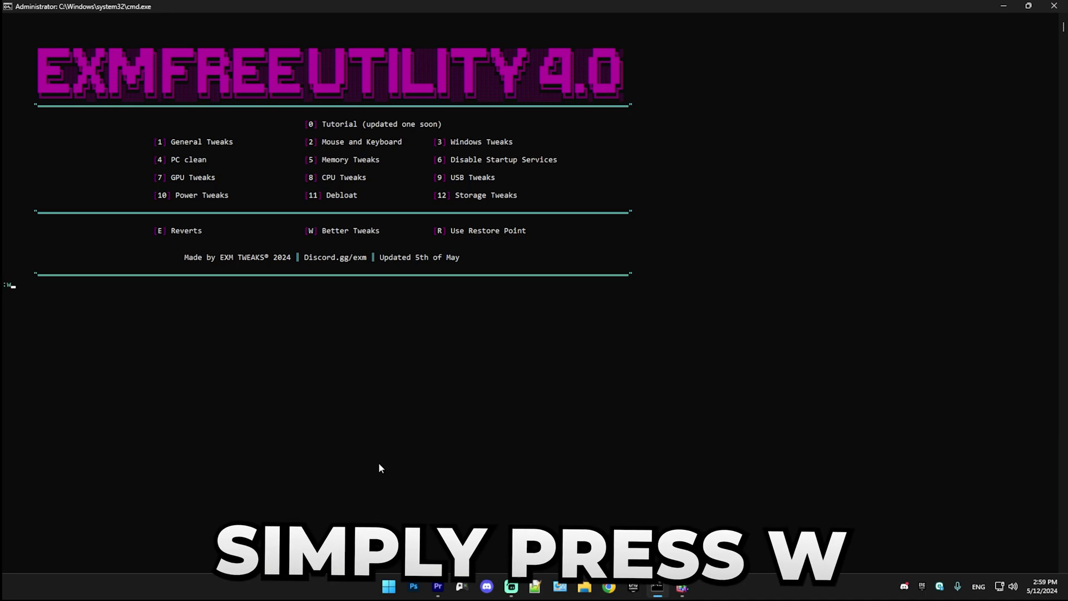
Open exmtweaks.com, go to the store pricing page and scroll through the Standard vs Premium features
key(w)
scroll(411, 305, down, 5)
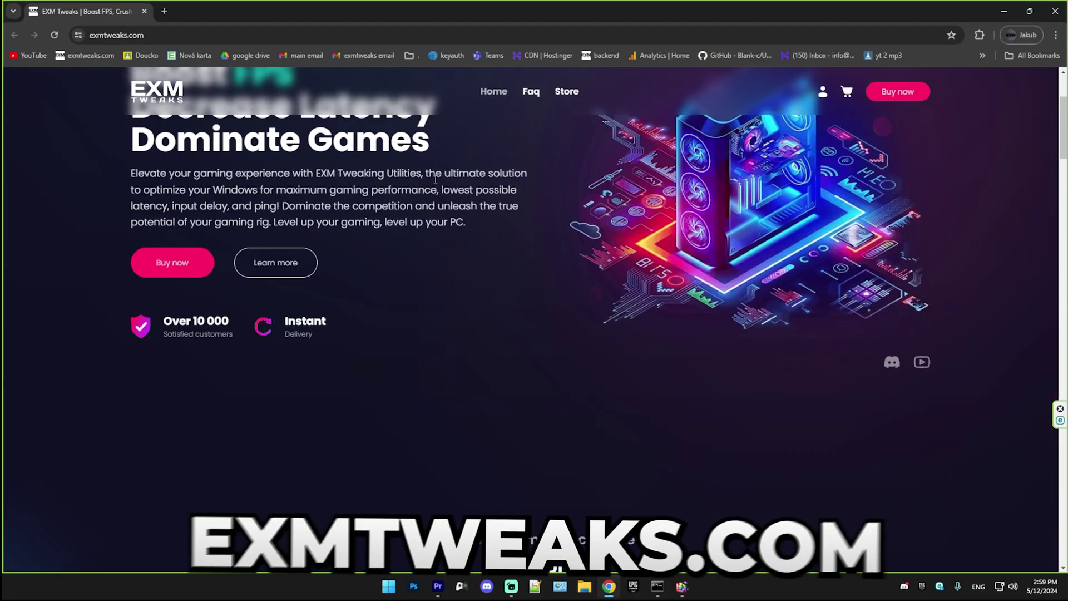
scroll(856, 146, down, 3)
click(882, 102)
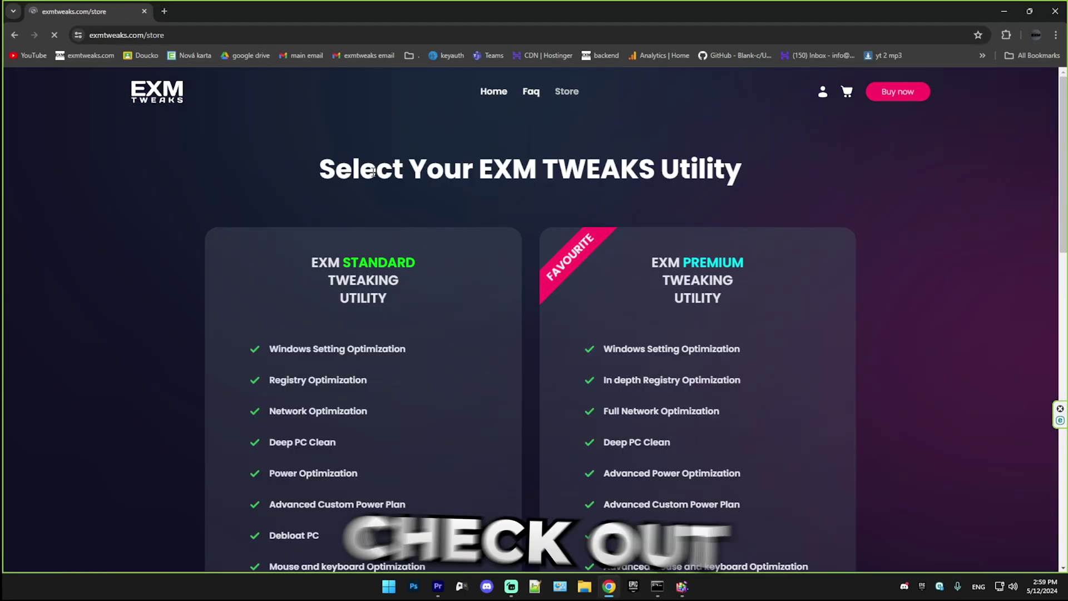
scroll(334, 270, down, 2)
scroll(710, 288, down, 3)
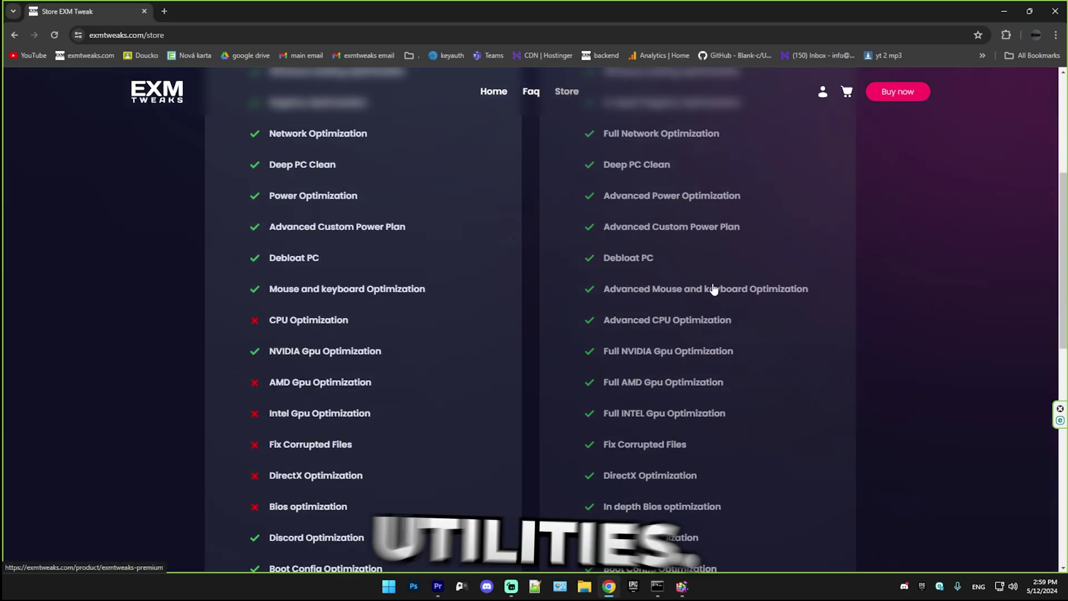